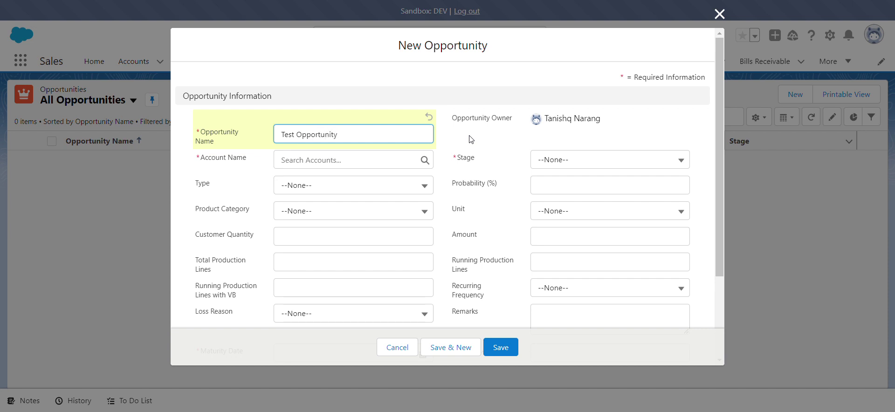
- Assign ABC Account to the new opportunity and set its stage to Trail done at Customer Site
{"action": "left_click", "coordinate": [369, 160]}
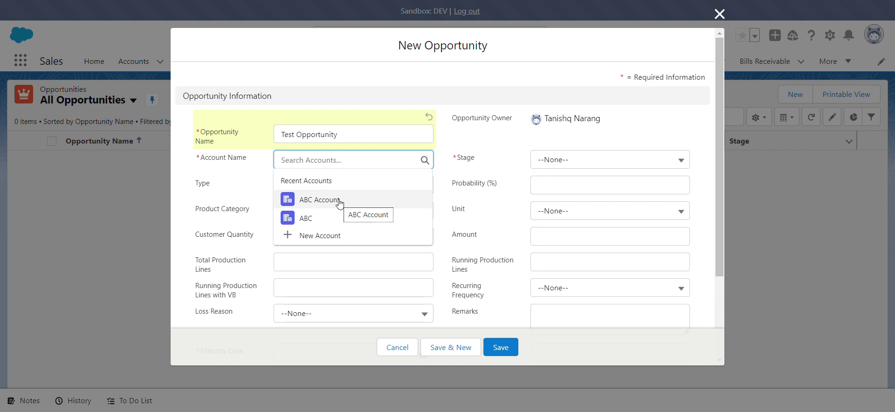
{"action": "left_click", "coordinate": [319, 199]}
{"action": "left_click", "coordinate": [549, 160]}
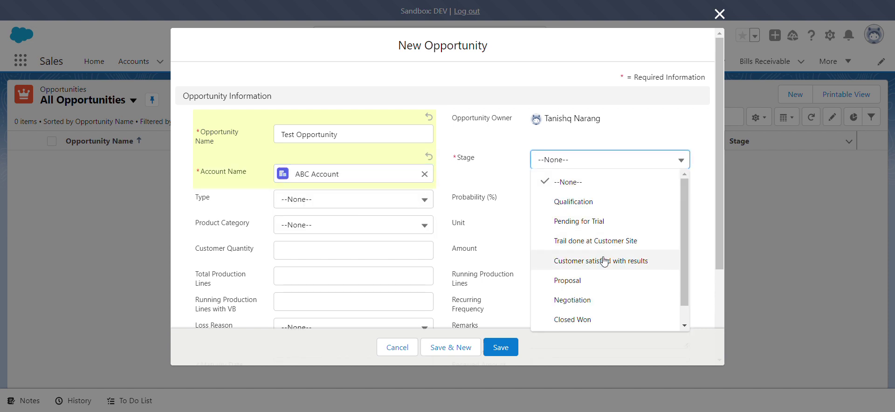
{"action": "left_click", "coordinate": [615, 241]}
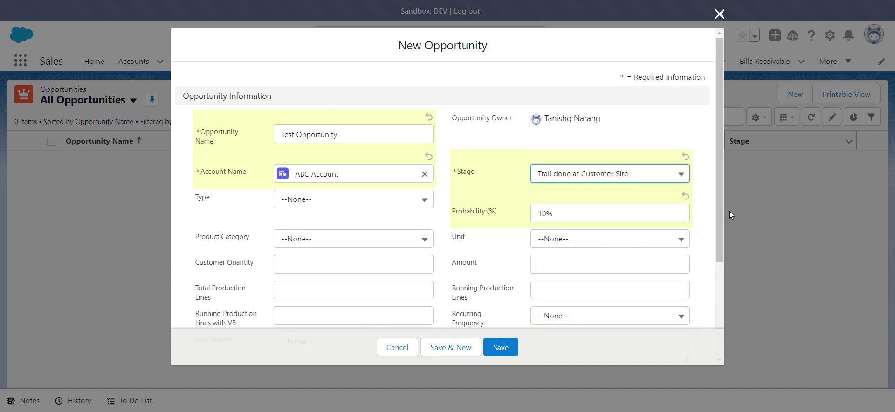
- Set the opportunity's maturity date to 05/08/2023 and save the record
{"action": "left_click_drag", "start_coordinate": [720, 217], "coordinate": [721, 314]}
{"action": "left_click", "coordinate": [399, 237]}
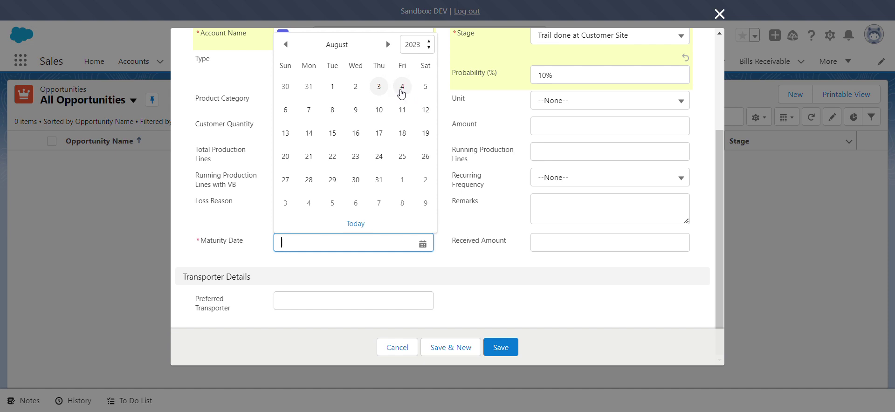
{"action": "left_click", "coordinate": [429, 90]}
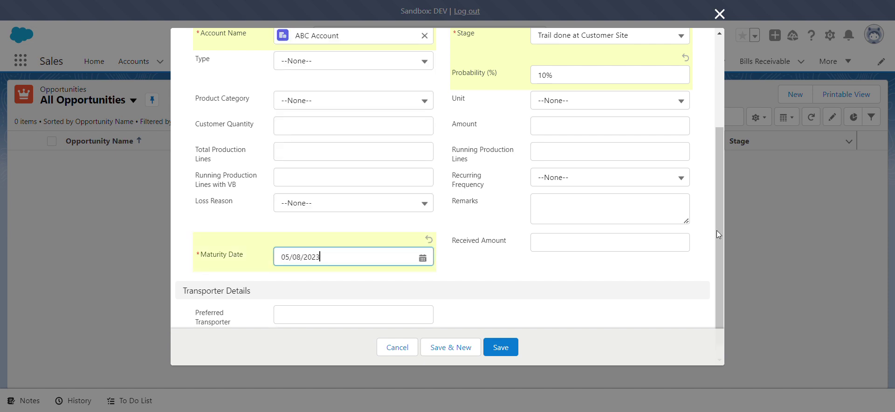
{"action": "left_click_drag", "start_coordinate": [716, 230], "coordinate": [599, 289]}
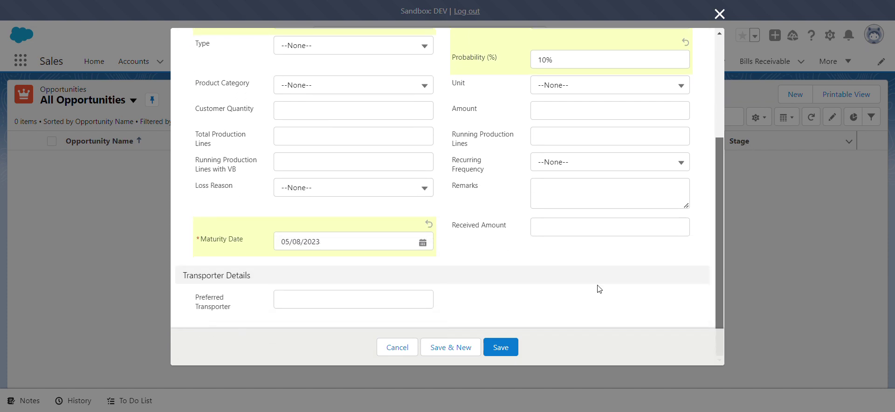
{"action": "left_click", "coordinate": [508, 346]}
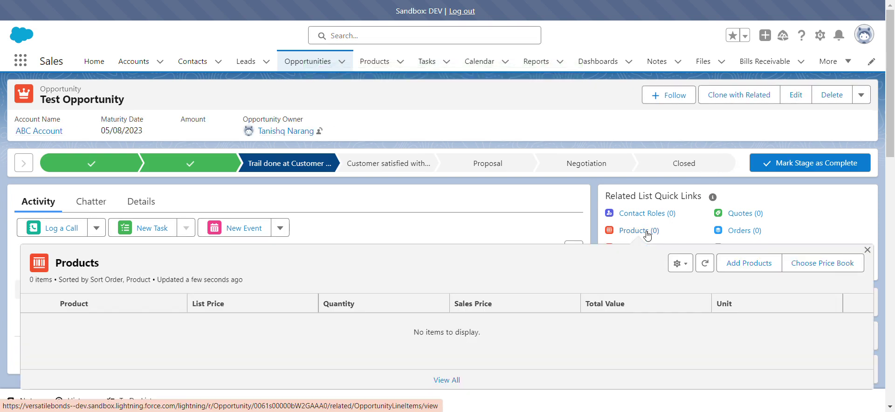
- Choose Adhesive, ADHESIVE (R-316TB) SOLVENT BASED INK, ADHESIVE POLYMAXX CS and ADHESIVE POLYMAXX CSN as products to add to the opportunity
{"action": "left_click", "coordinate": [647, 232]}
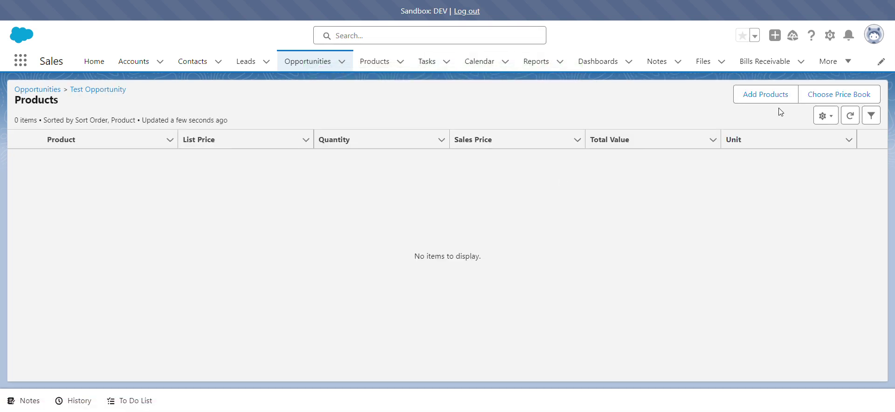
{"action": "left_click", "coordinate": [771, 95]}
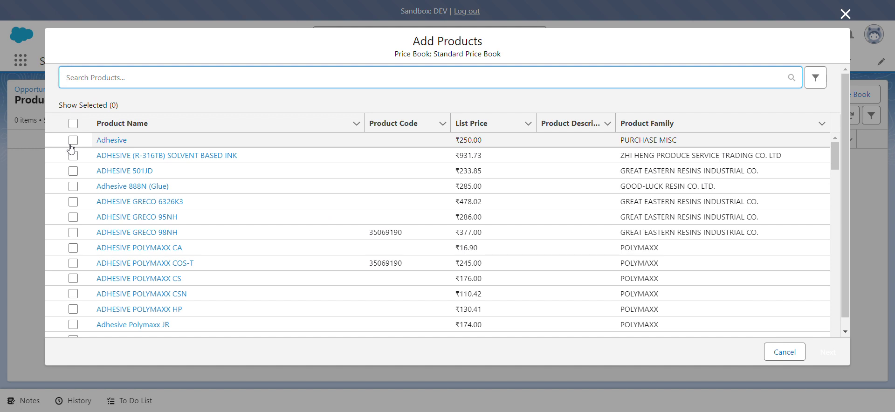
{"action": "left_click", "coordinate": [72, 141]}
{"action": "left_click", "coordinate": [73, 156]}
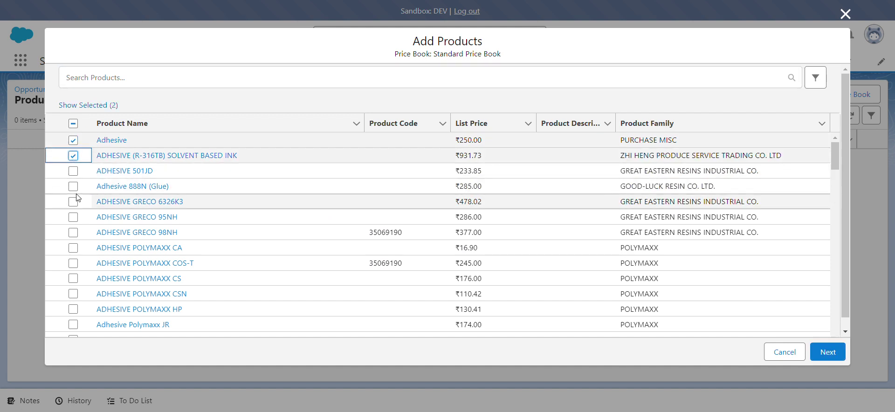
{"action": "left_click", "coordinate": [73, 278]}
{"action": "left_click", "coordinate": [73, 294]}
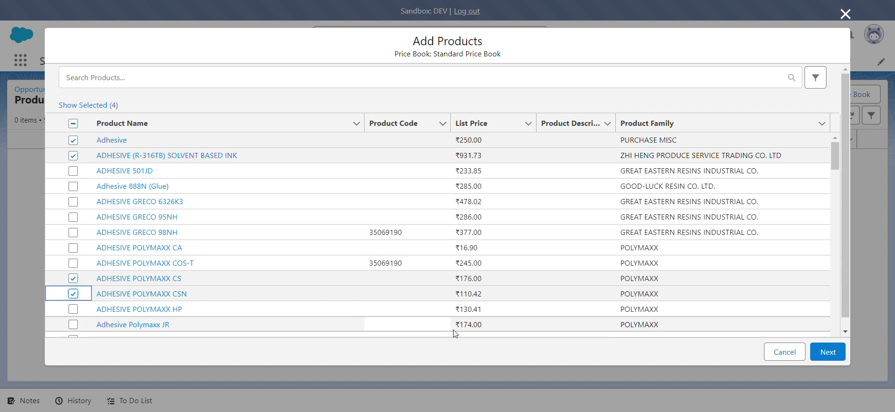
{"action": "left_click", "coordinate": [825, 351]}
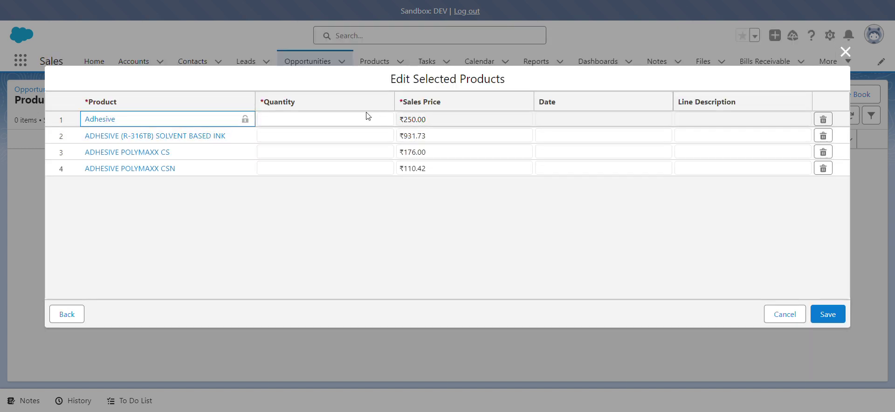
- Set the quantity of Adhesive to 2 and of ADHESIVE (R-316TB) SOLVENT BASED INK to 3
{"action": "left_click", "coordinate": [367, 114]}
{"action": "type", "text": "2"}
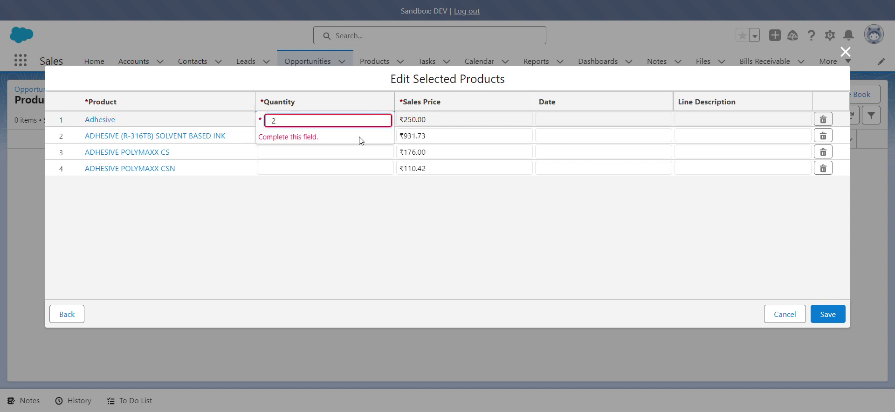
{"action": "key", "text": "Return"}
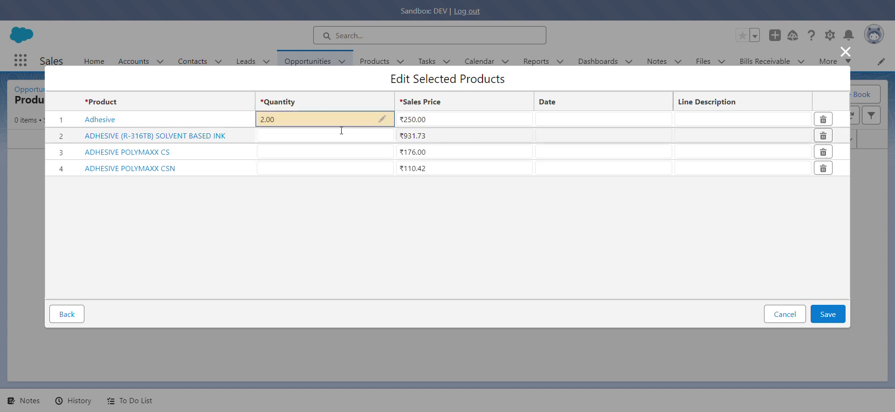
{"action": "left_click", "coordinate": [341, 136]}
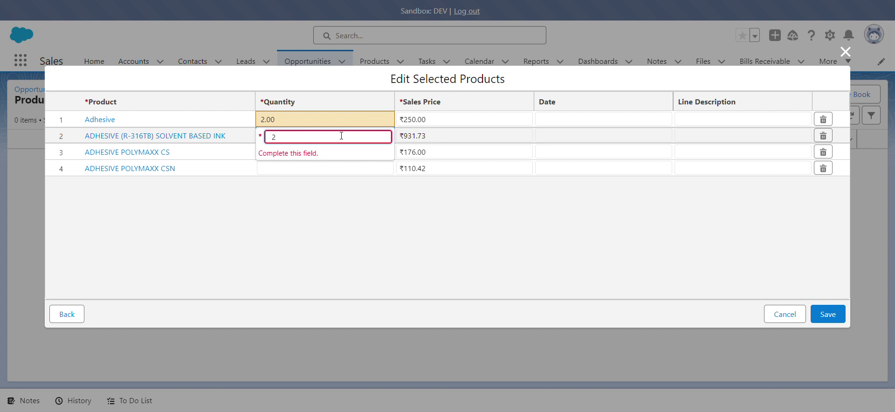
{"action": "type", "text": "3"}
{"action": "key", "text": "Return"}
- Set the quantity of ADHESIVE POLYMAXX CS to 5 and of ADHESIVE POLYMAXX CSN to 6
{"action": "left_click", "coordinate": [309, 169]}
{"action": "left_click", "coordinate": [310, 152]}
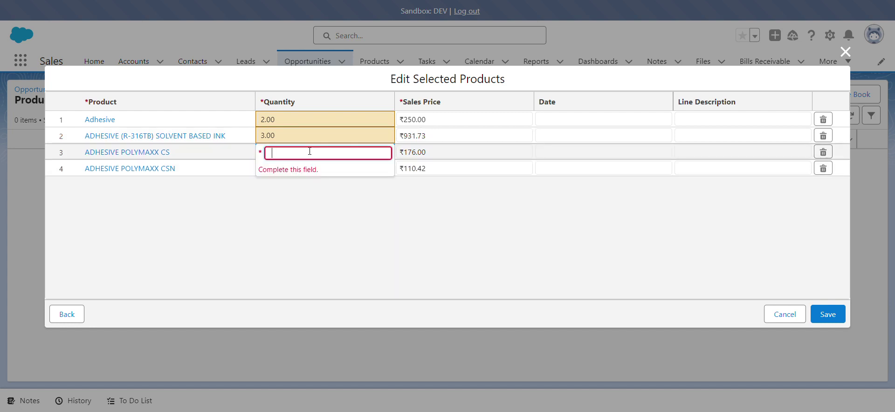
{"action": "left_click", "coordinate": [315, 205]}
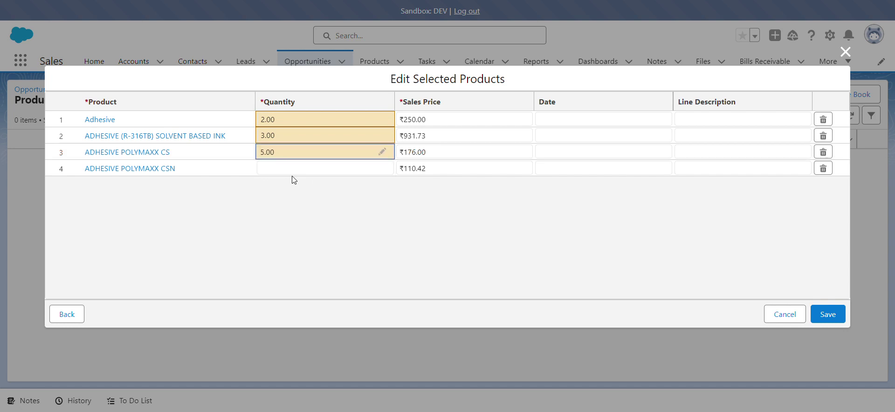
{"action": "left_click", "coordinate": [298, 169]}
{"action": "type", "text": "6"}
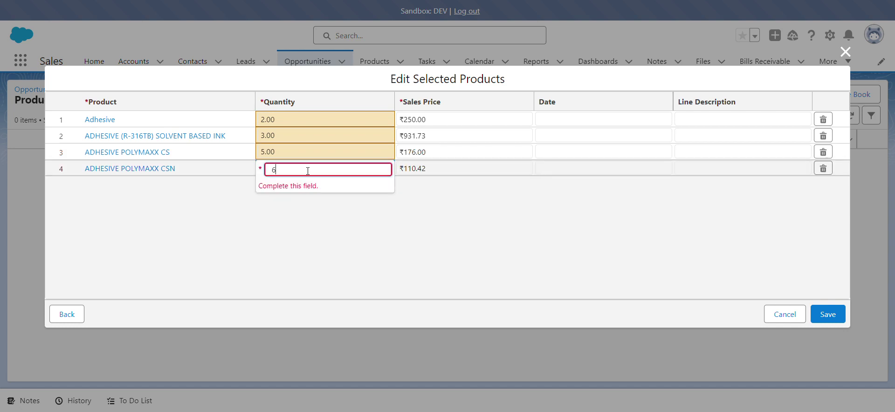
{"action": "left_click", "coordinate": [412, 200]}
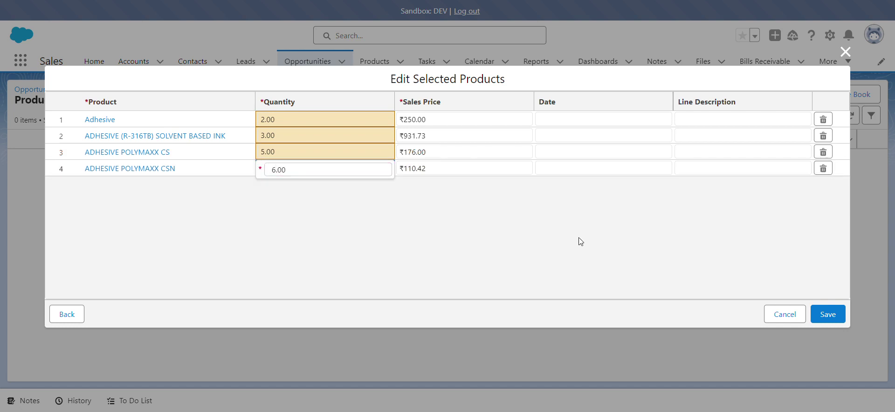
- Set the dates of Adhesive and ADHESIVE (R-316TB) SOLVENT BASED INK to today, 03/08/2023
{"action": "left_click", "coordinate": [669, 118]}
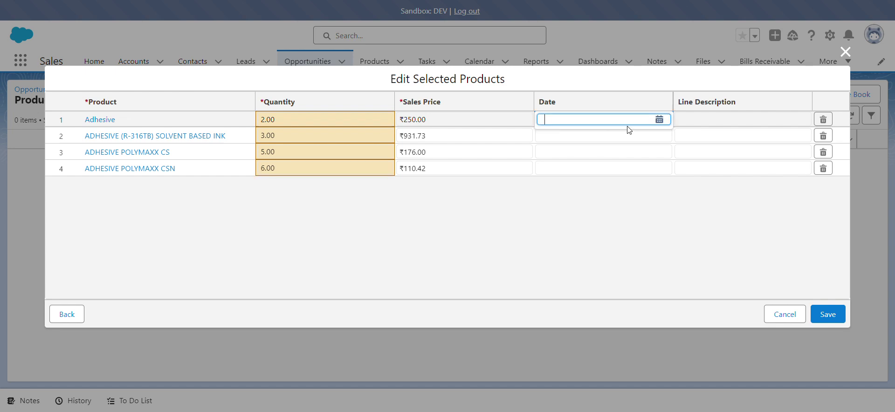
{"action": "left_click", "coordinate": [659, 119]}
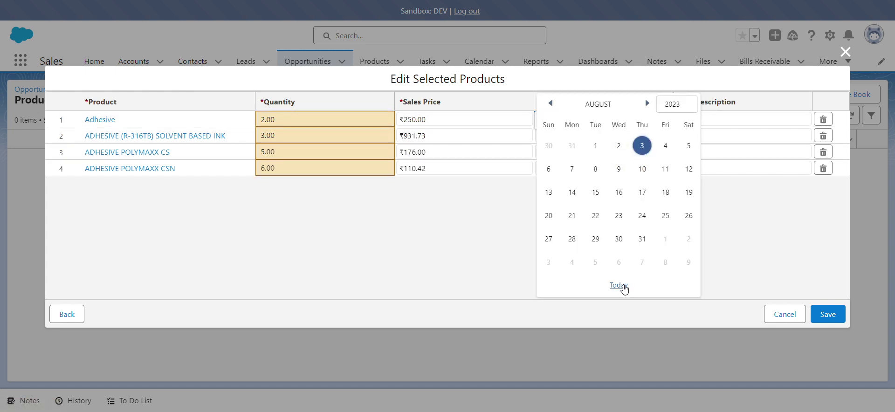
{"action": "left_click", "coordinate": [619, 285]}
{"action": "left_click", "coordinate": [661, 135]}
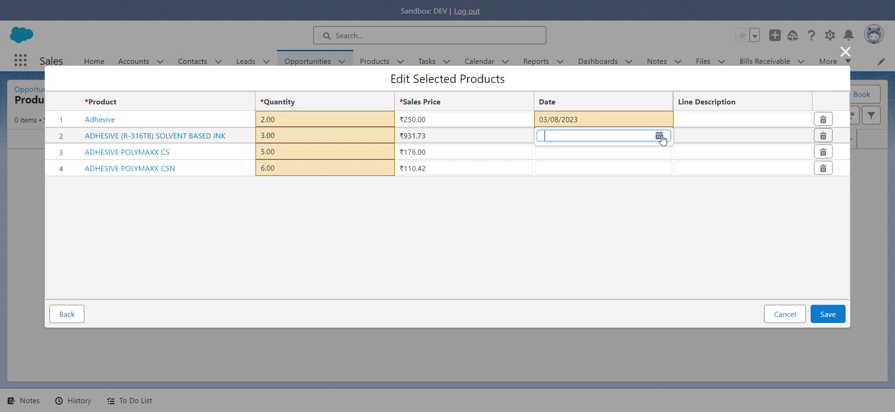
{"action": "left_click", "coordinate": [660, 136]}
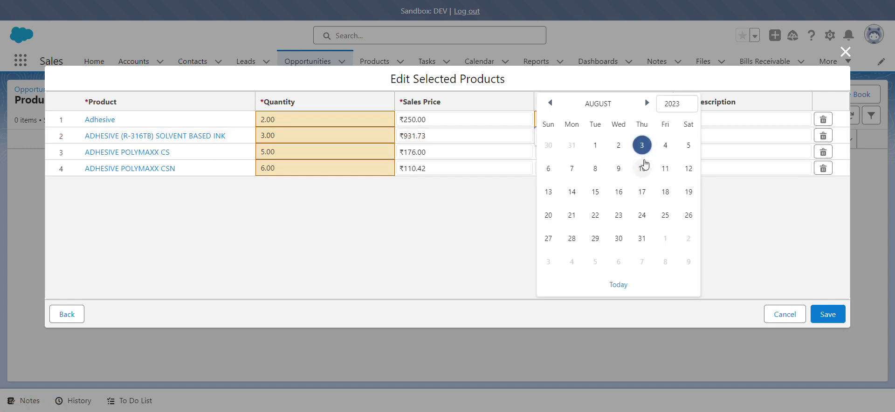
{"action": "left_click", "coordinate": [665, 145]}
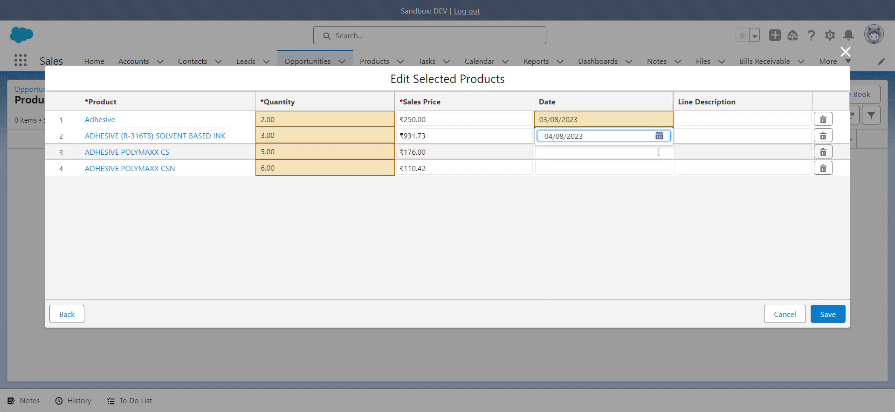
{"action": "left_click", "coordinate": [659, 136]}
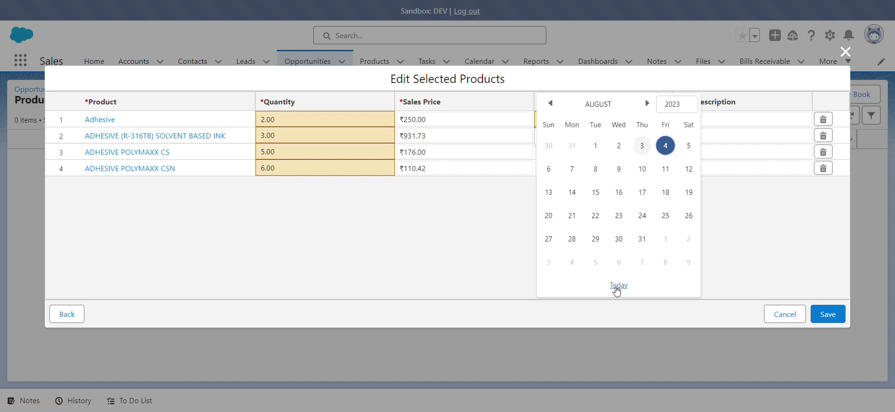
{"action": "left_click", "coordinate": [617, 286]}
- Set the dates of ADHESIVE POLYMAXX CS and ADHESIVE POLYMAXX CSN to today, 03/08/2023, and save the product lines
{"action": "left_click", "coordinate": [659, 152]}
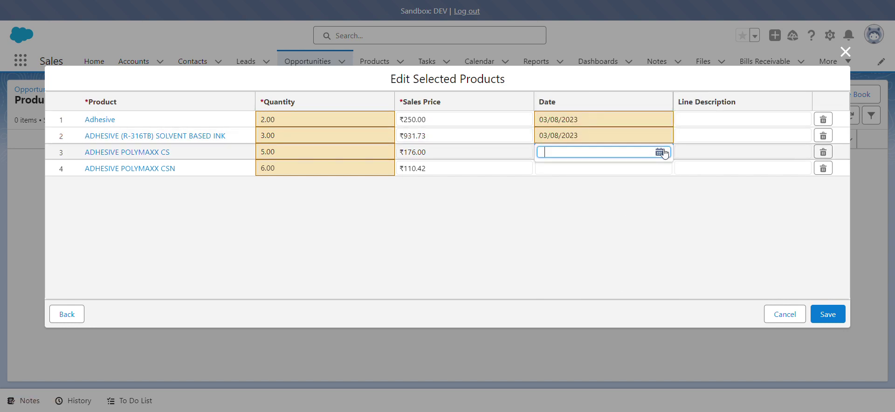
{"action": "left_click", "coordinate": [658, 152]}
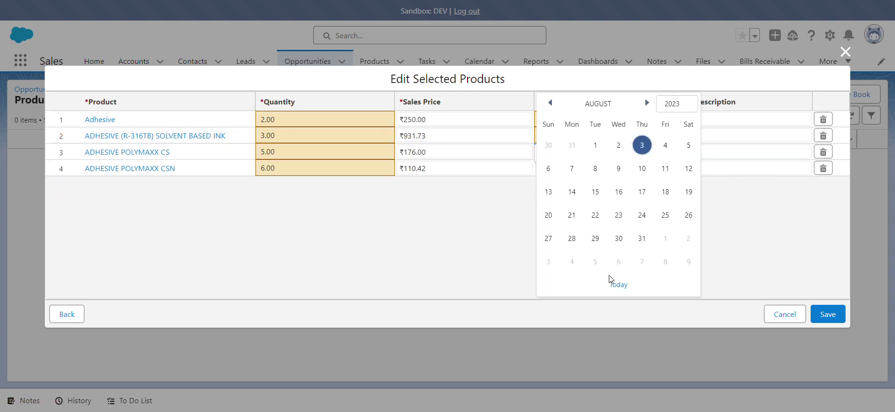
{"action": "left_click", "coordinate": [618, 285]}
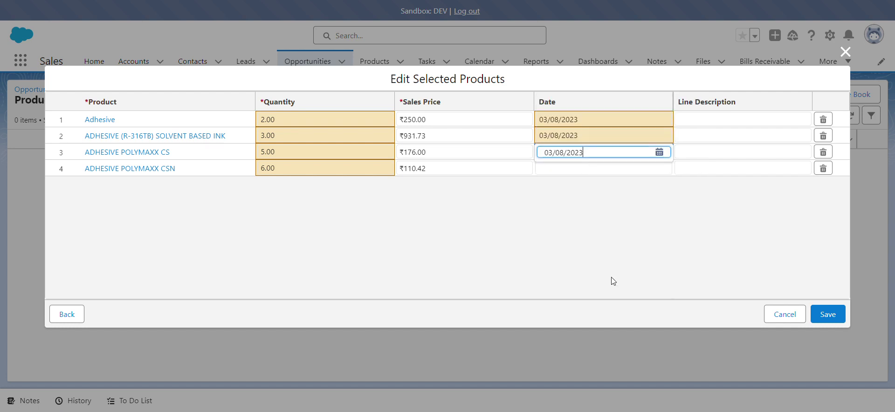
{"action": "left_click", "coordinate": [657, 168]}
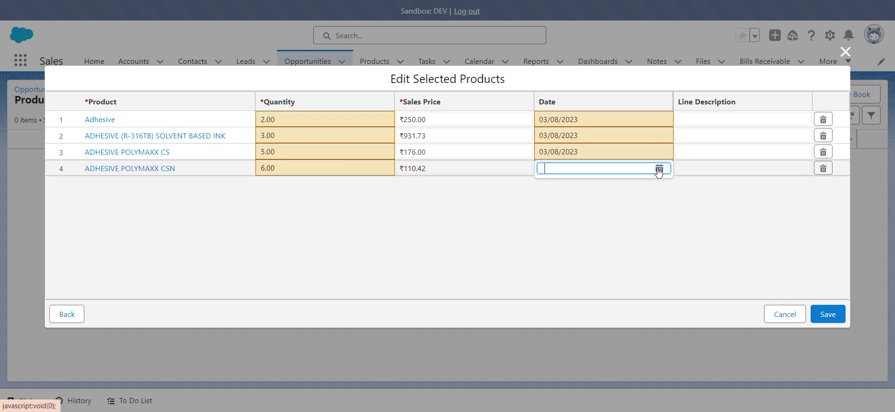
{"action": "left_click", "coordinate": [658, 168]}
{"action": "left_click", "coordinate": [619, 285]}
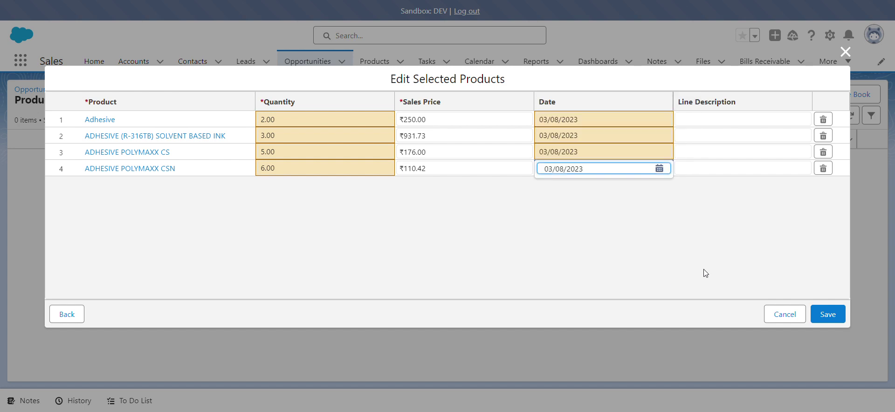
{"action": "left_click", "coordinate": [827, 313]}
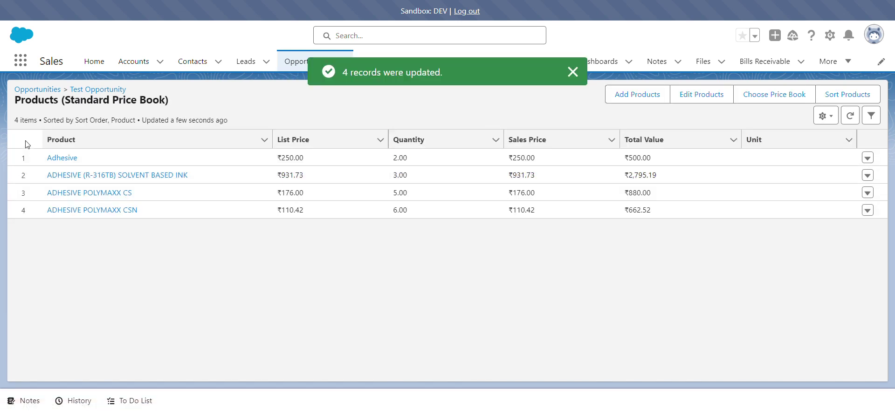
- Return to the Test Opportunity record and review its detail fields, including the amount
{"action": "left_click", "coordinate": [79, 90]}
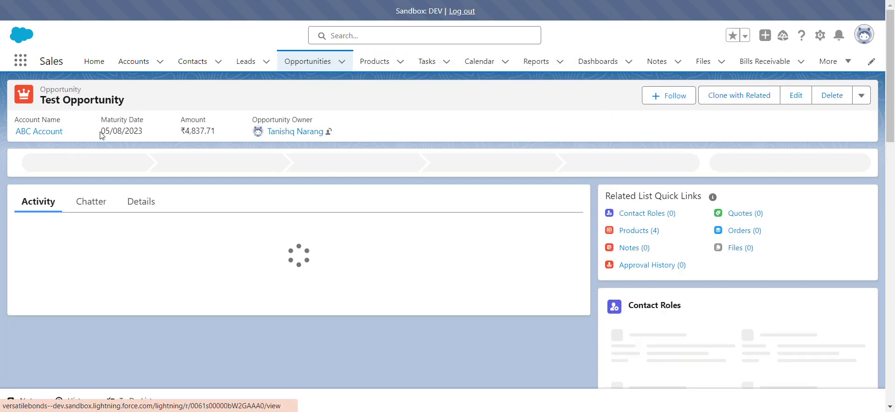
{"action": "left_click", "coordinate": [137, 201]}
{"action": "left_click_drag", "start_coordinate": [891, 135], "coordinate": [887, 101]}
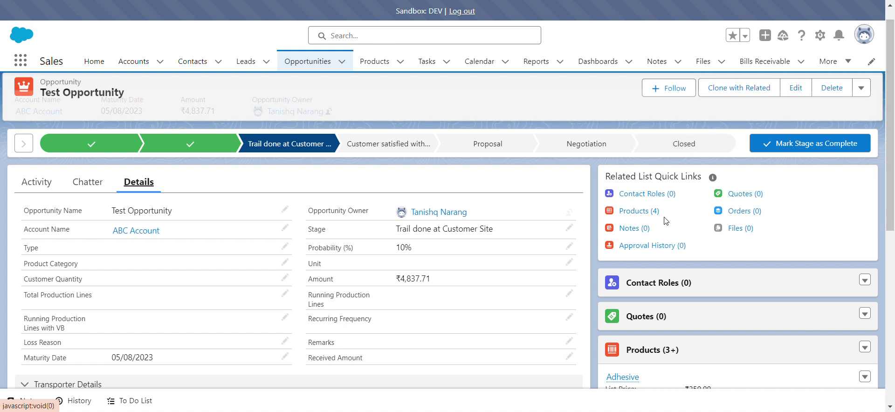
- Open the opportunity's related orders and start a new order
{"action": "mouse_move", "coordinate": [643, 214]}
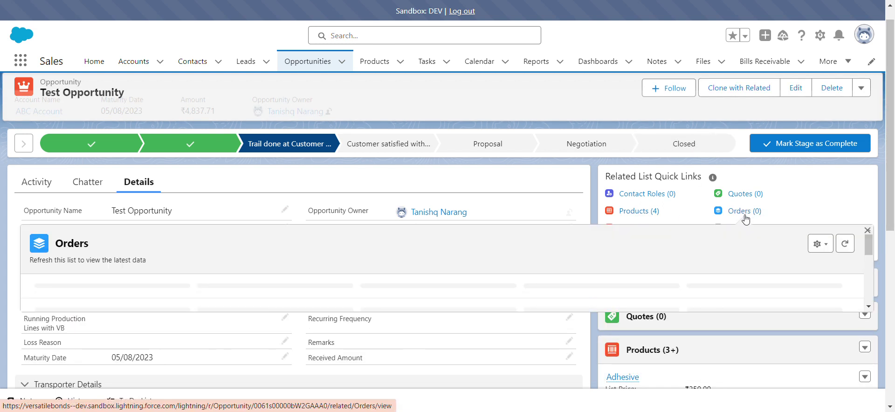
{"action": "left_click", "coordinate": [744, 213]}
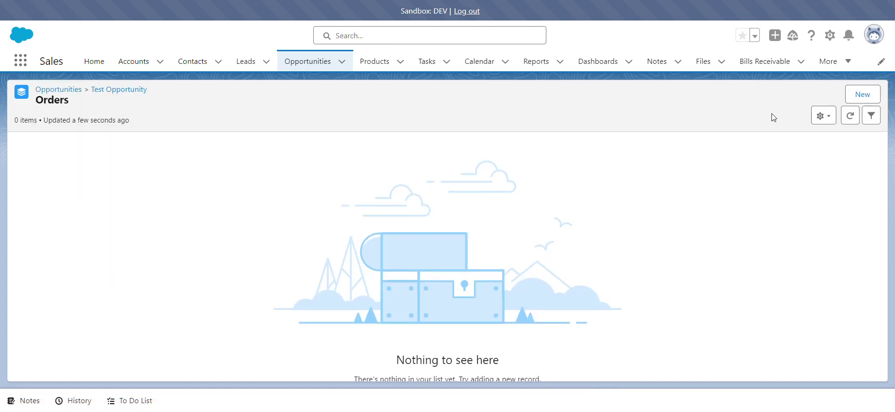
{"action": "left_click", "coordinate": [863, 95]}
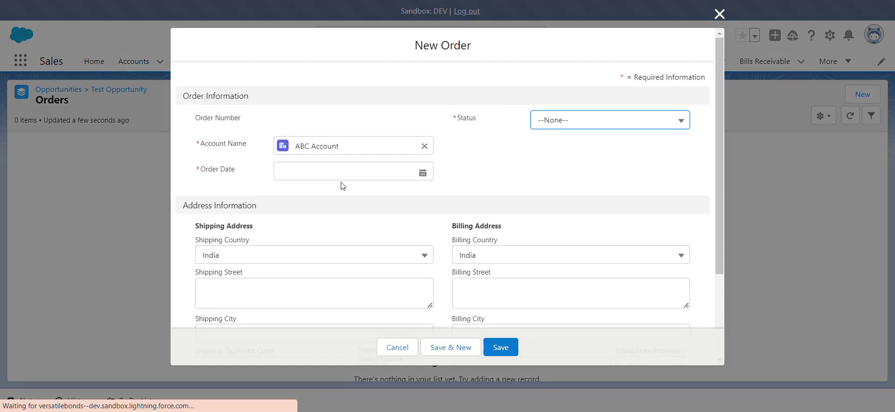
- Block the browser's location request and set the new order's date to 04/08/2023 and its status to Draft
{"action": "left_click", "coordinate": [371, 175]}
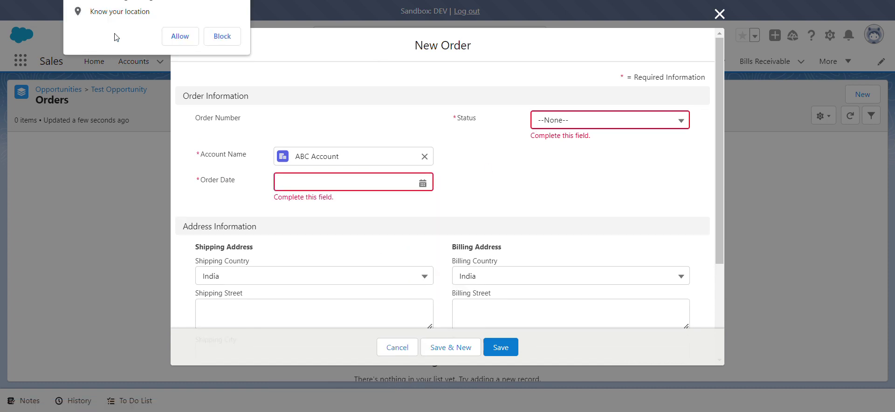
{"action": "left_click", "coordinate": [222, 36]}
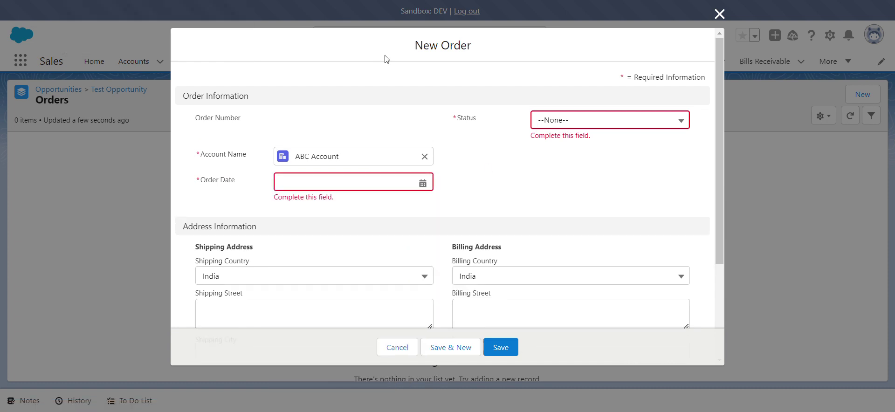
{"action": "left_click", "coordinate": [347, 181]}
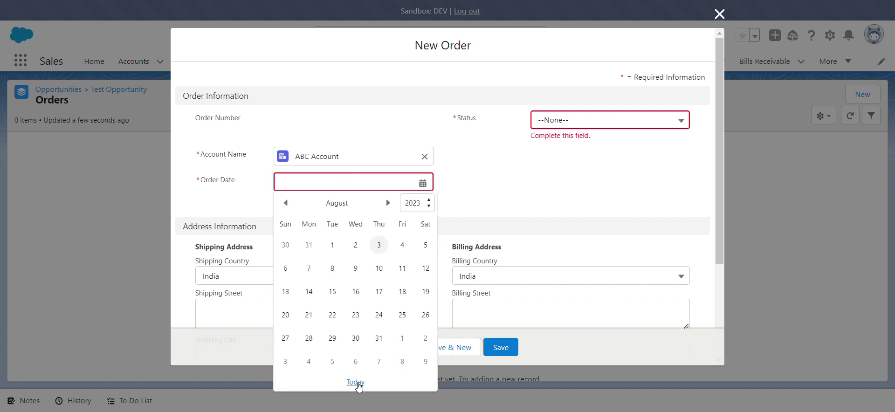
{"action": "left_click", "coordinate": [402, 246]}
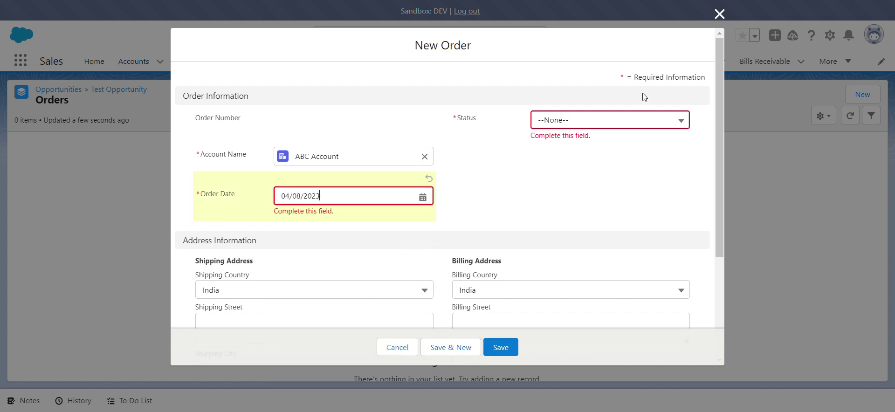
{"action": "left_click", "coordinate": [611, 118]}
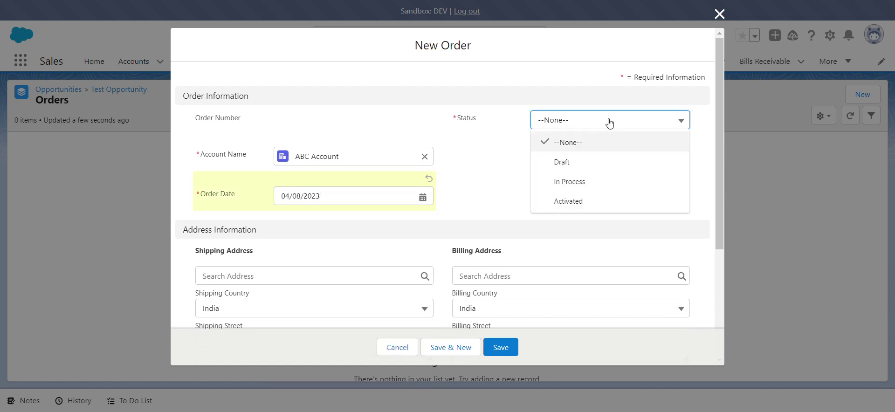
{"action": "left_click", "coordinate": [595, 163]}
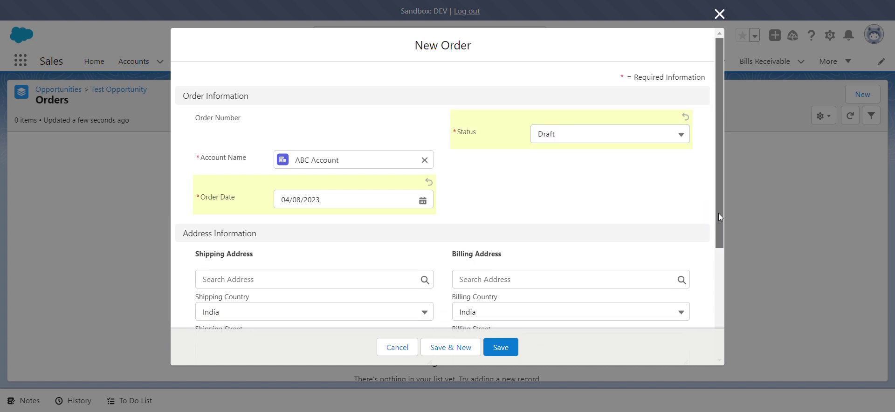
- Fill the order's shipping and billing addresses with the saved address and save the order
{"action": "left_click_drag", "start_coordinate": [717, 213], "coordinate": [713, 295]}
{"action": "left_click", "coordinate": [268, 145]}
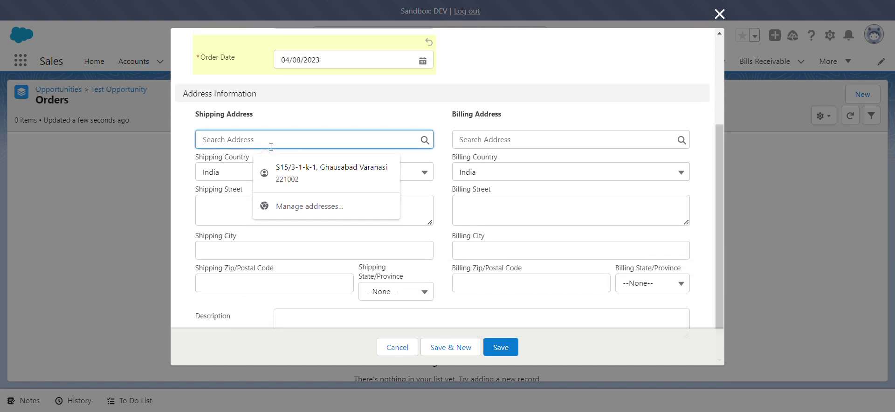
{"action": "left_click", "coordinate": [300, 180]}
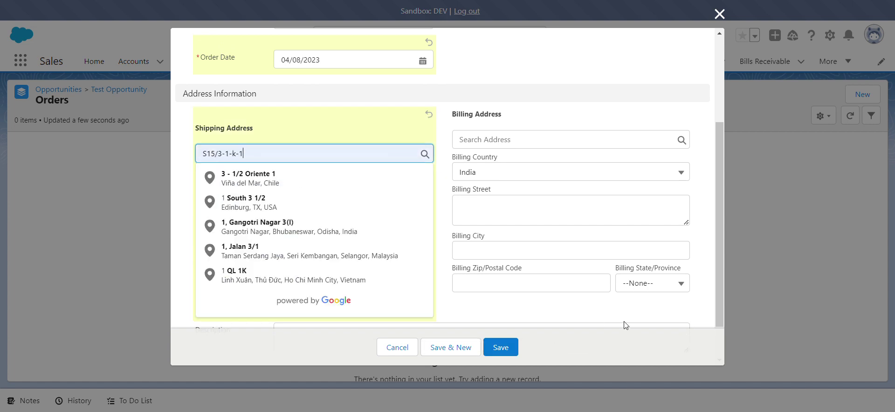
{"action": "left_click", "coordinate": [546, 133]}
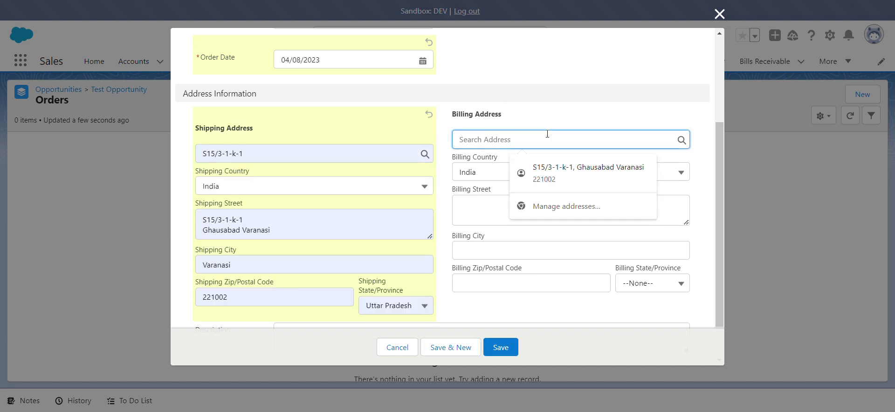
{"action": "left_click", "coordinate": [578, 167]}
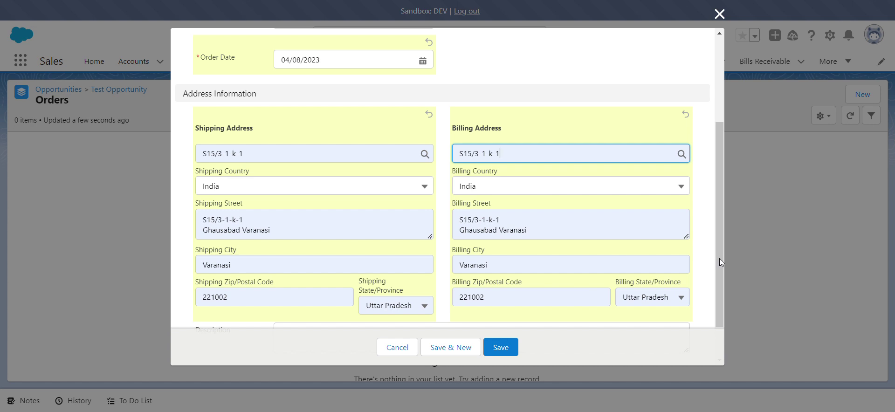
{"action": "left_click_drag", "start_coordinate": [720, 259], "coordinate": [741, 172]}
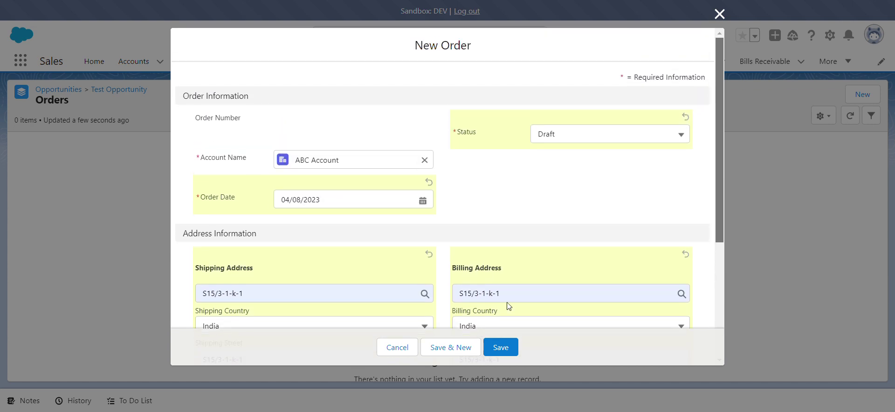
{"action": "left_click", "coordinate": [501, 349]}
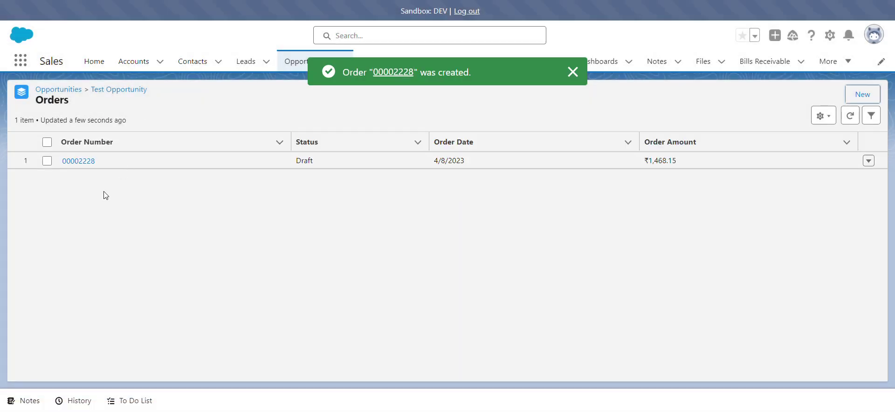
- Open the newly created order and review its detail fields and its related order products
{"action": "mouse_move", "coordinate": [83, 162]}
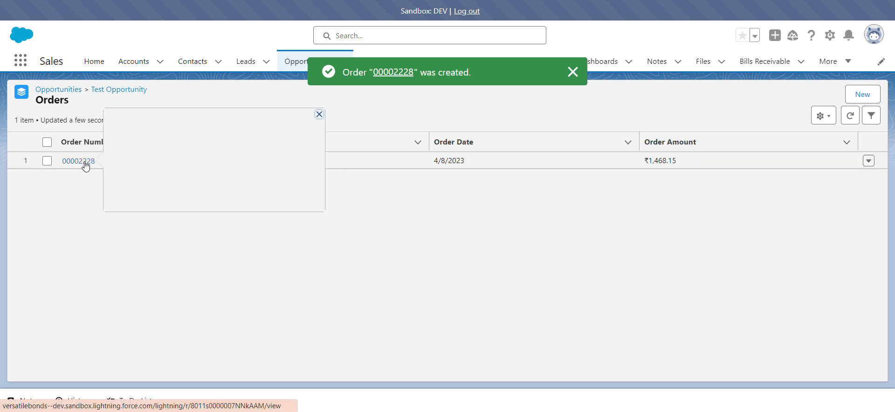
{"action": "left_click", "coordinate": [84, 162]}
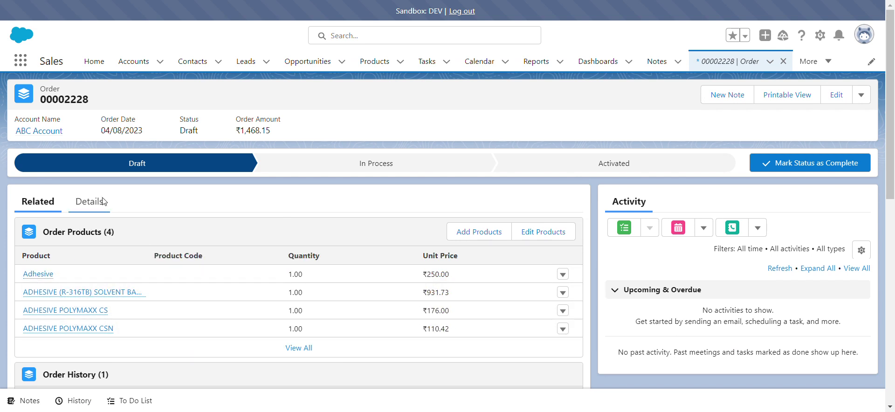
{"action": "left_click", "coordinate": [88, 202]}
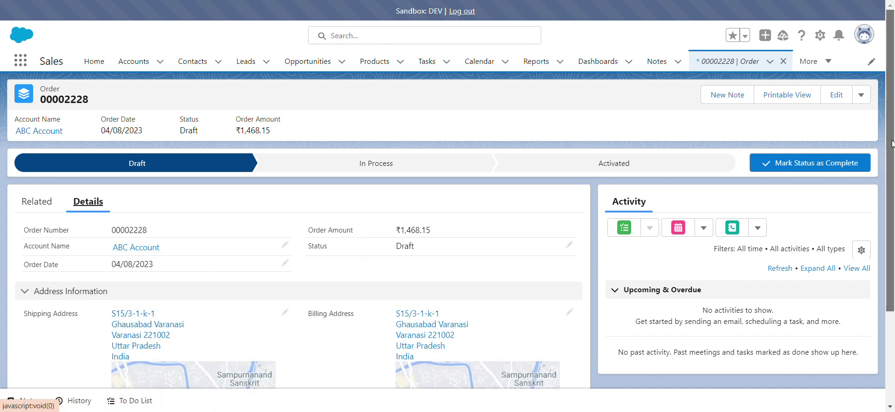
{"action": "mouse_move", "coordinate": [891, 142]}
{"action": "left_mouse_down"}
{"action": "mouse_move", "coordinate": [892, 233]}
{"action": "mouse_move", "coordinate": [892, 150]}
{"action": "left_mouse_up"}
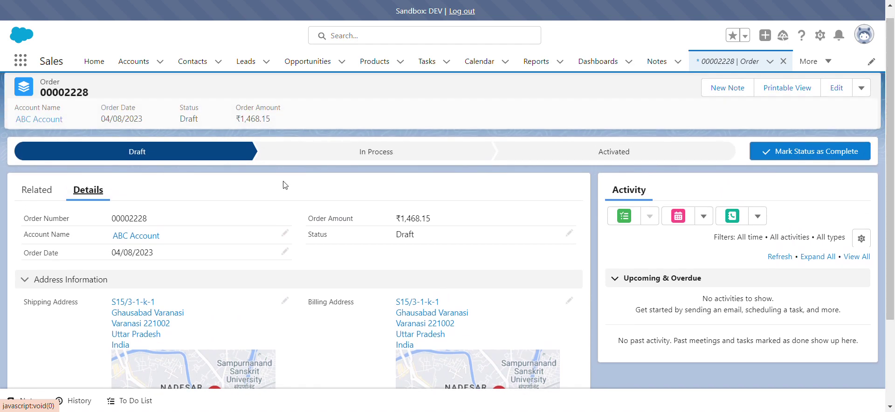
{"action": "left_click", "coordinate": [41, 188]}
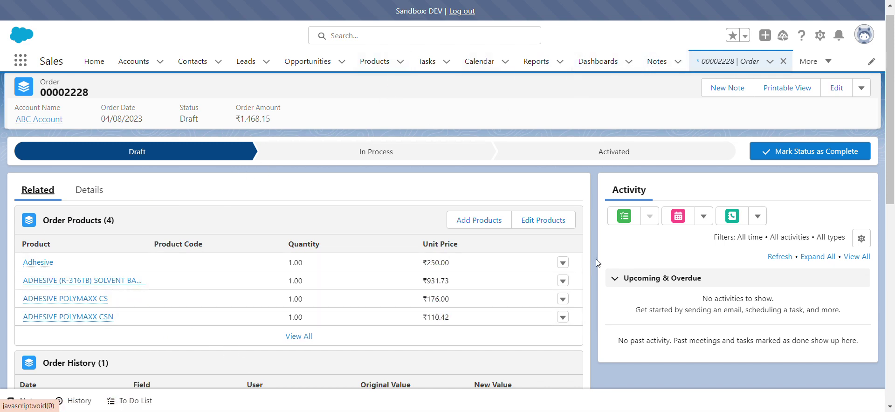
{"action": "left_click_drag", "start_coordinate": [891, 172], "coordinate": [892, 214]}
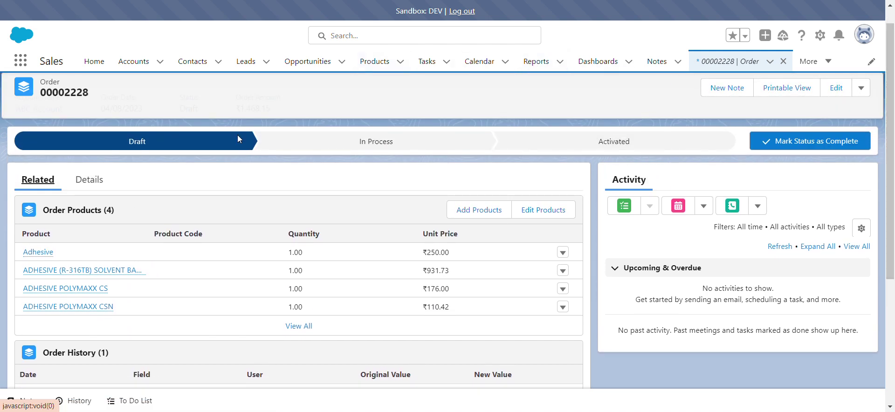
- Return to the Test Opportunity details and check the order amount in its related orders list
{"action": "left_click", "coordinate": [318, 67]}
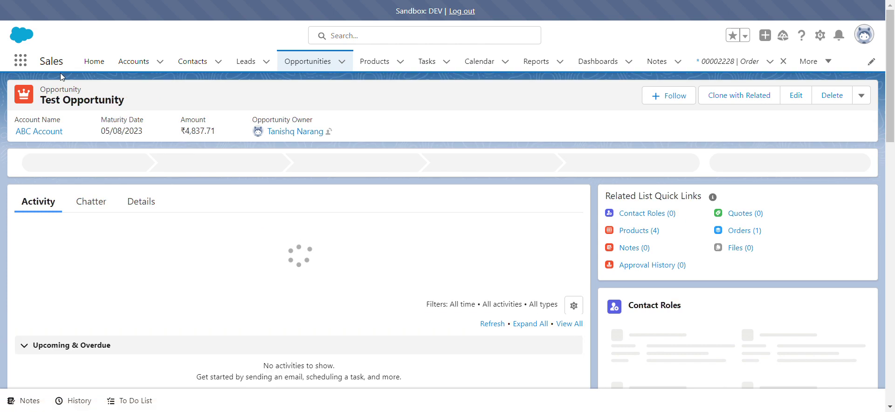
{"action": "left_click", "coordinate": [142, 202]}
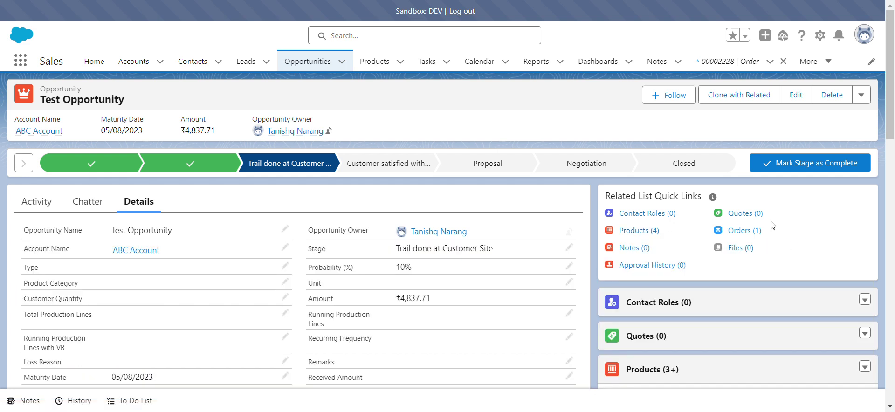
{"action": "left_click", "coordinate": [738, 231]}
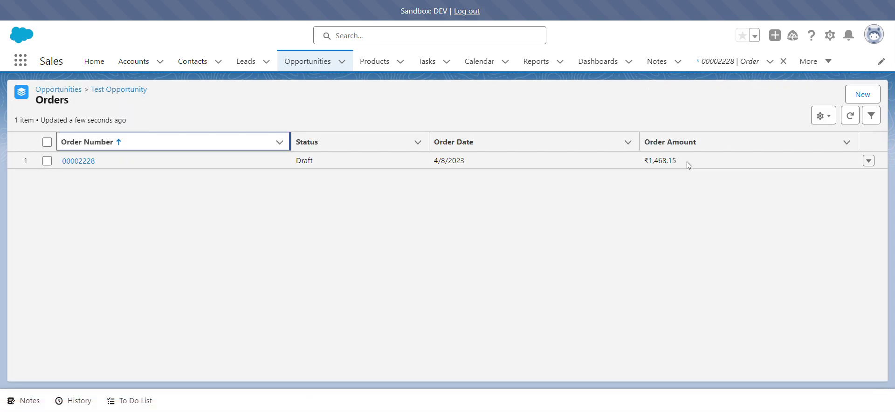
{"action": "left_click_drag", "start_coordinate": [651, 162], "coordinate": [645, 158]}
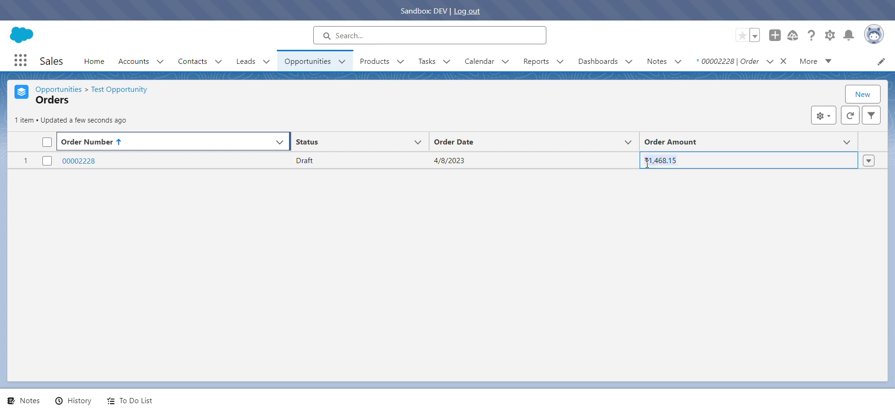
{"action": "left_click", "coordinate": [601, 208]}
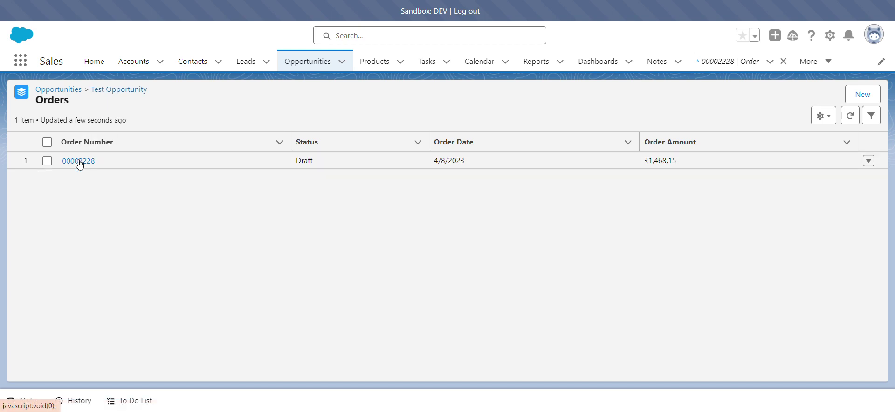
- Open the opportunities list in a separate browser tab and check the amount of Test Opportunity
{"action": "right_click", "coordinate": [288, 70]}
{"action": "left_click", "coordinate": [301, 79]}
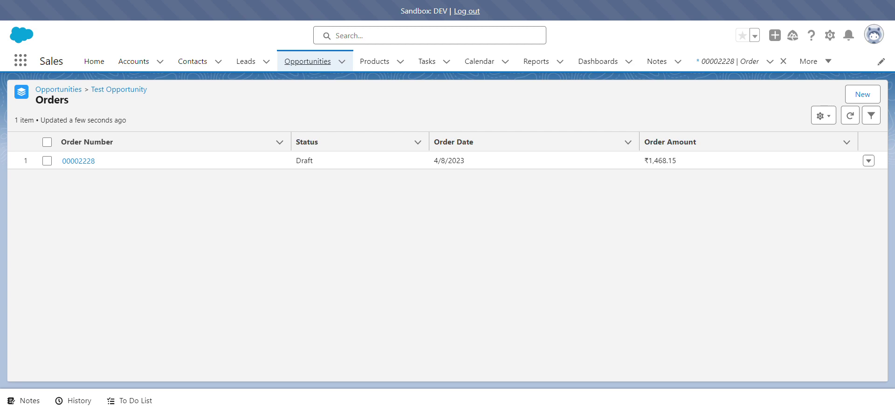
{"action": "key", "text": "ctrl+Tab"}
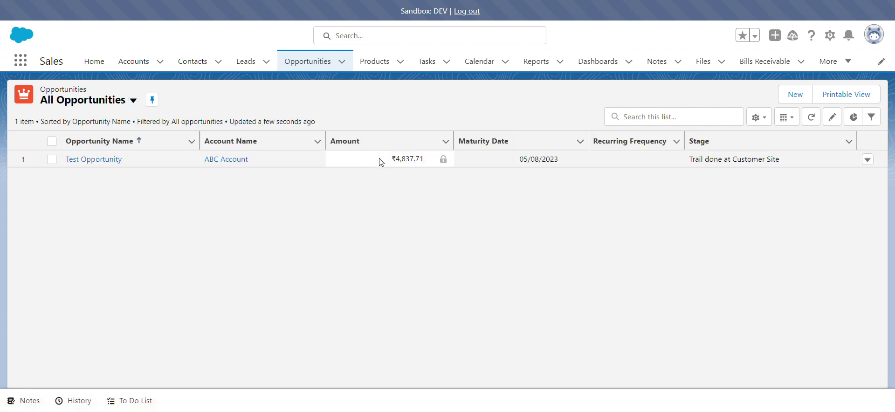
{"action": "left_click", "coordinate": [430, 163]}
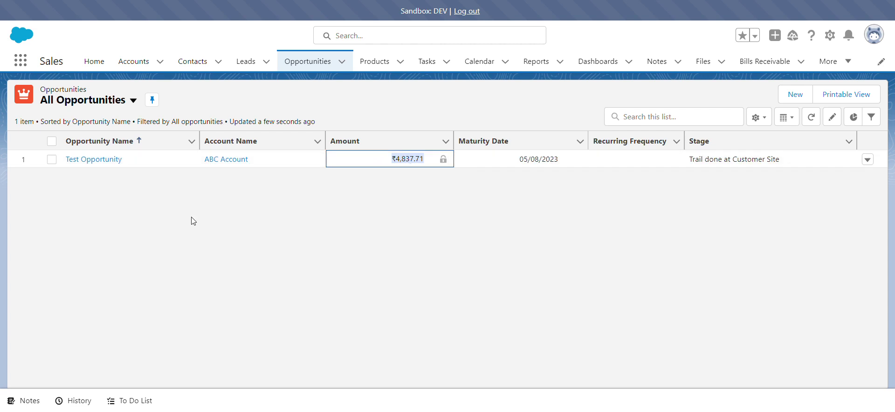
- Return to the opportunity's related orders, open the order and review its order products
{"action": "key", "text": "ctrl+Tab"}
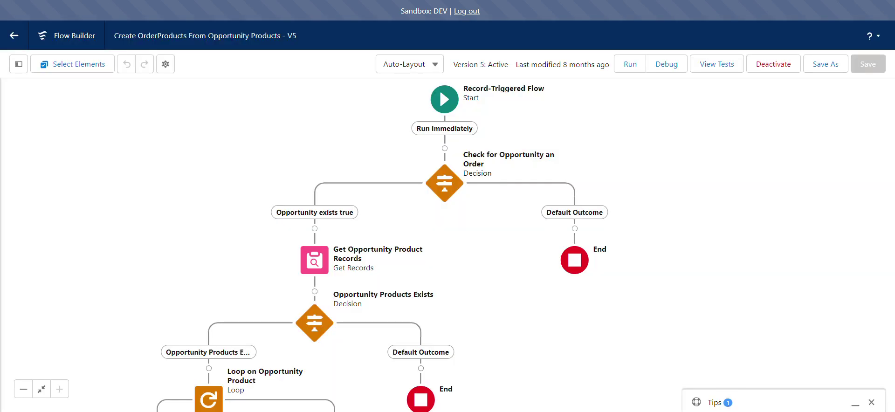
{"action": "key", "text": "ctrl+Tab"}
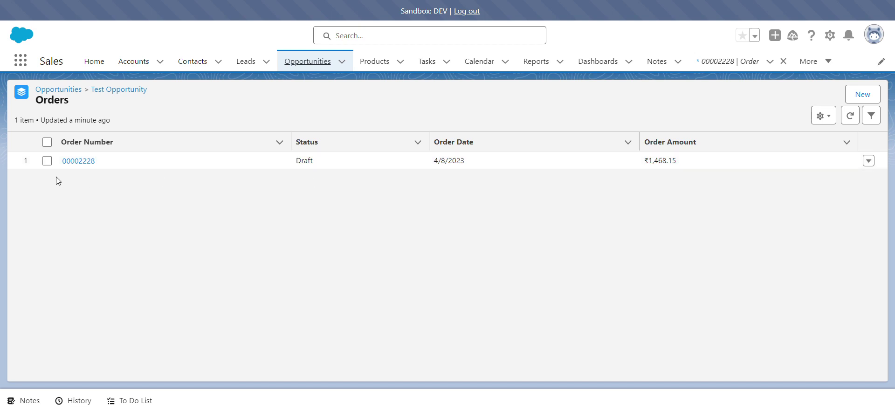
{"action": "left_click", "coordinate": [77, 161]}
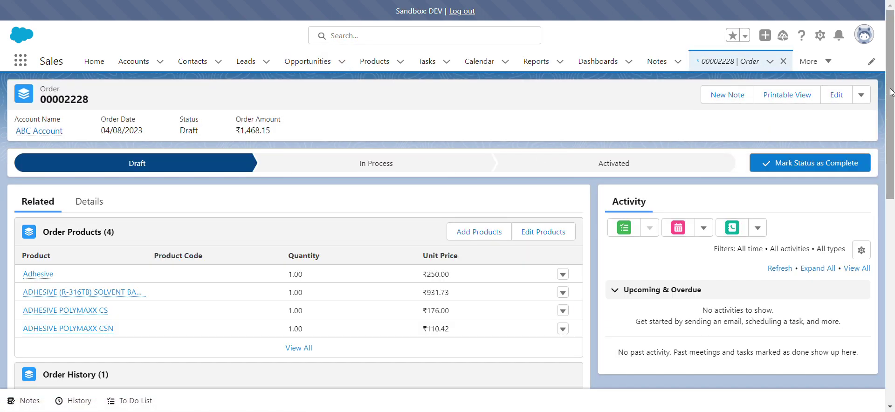
{"action": "scroll", "coordinate": [365, 252], "scroll_direction": "down", "scroll_amount": 2}
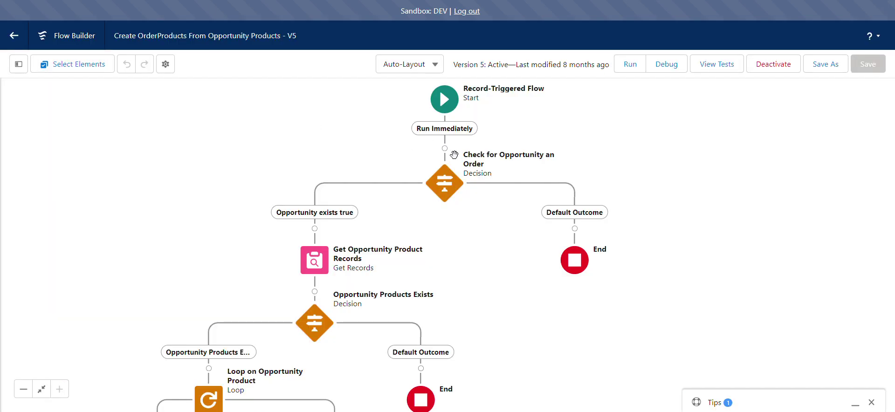
- Open the flow's start configuration and review its object, trigger, entry conditions and optimization setting
{"action": "left_click", "coordinate": [444, 98]}
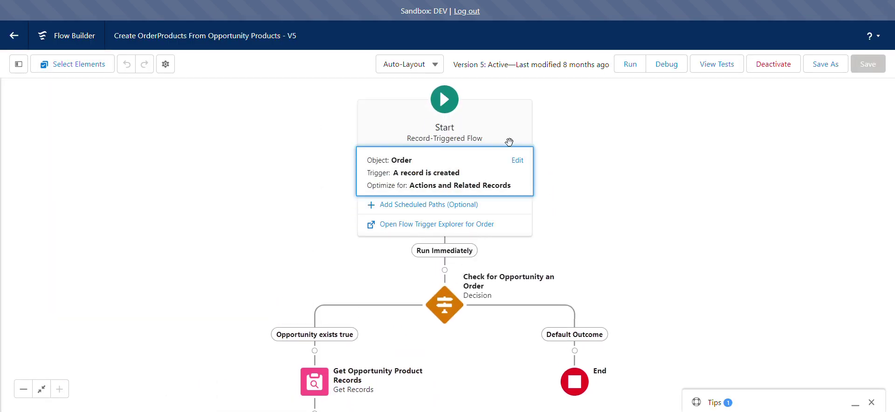
{"action": "left_click", "coordinate": [517, 161]}
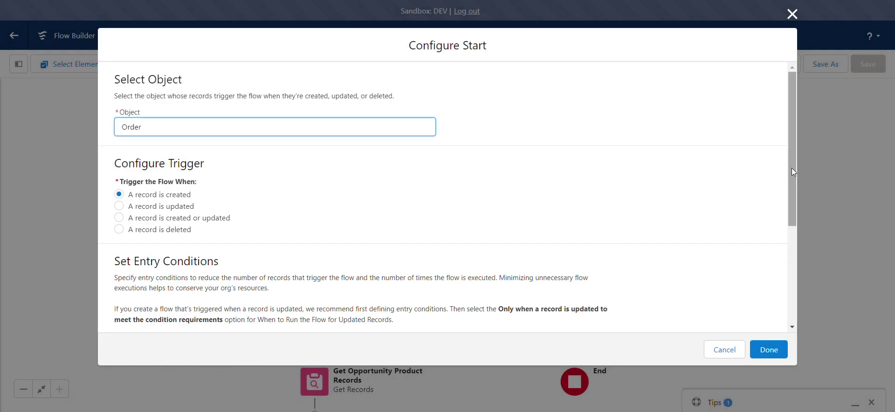
{"action": "left_click_drag", "start_coordinate": [791, 167], "coordinate": [778, 282]}
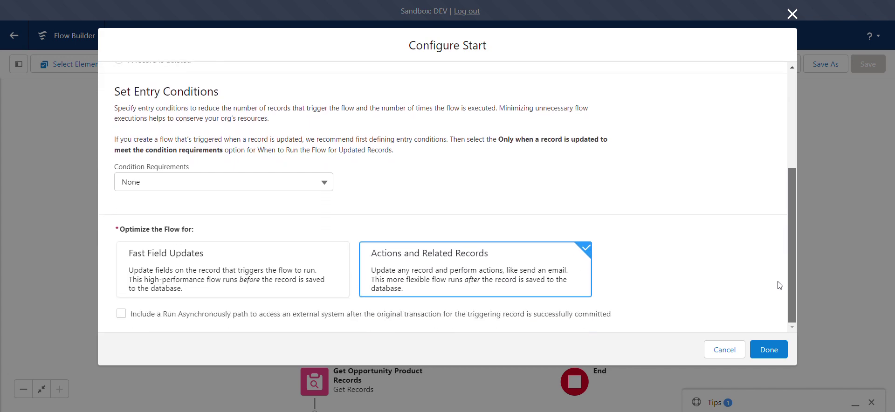
{"action": "left_click", "coordinate": [762, 358]}
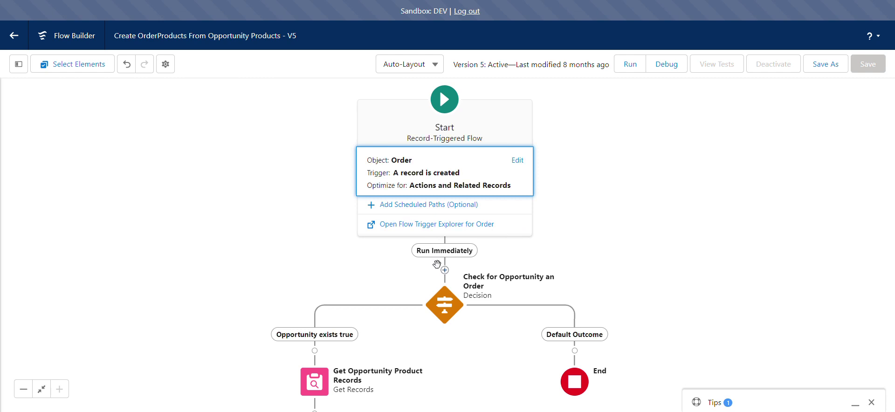
- Open the Check for Opportunity an Order decision and review the condition of its Opportunity exists true outcome
{"action": "left_click_drag", "start_coordinate": [444, 305], "coordinate": [450, 157]}
{"action": "left_click", "coordinate": [450, 158]}
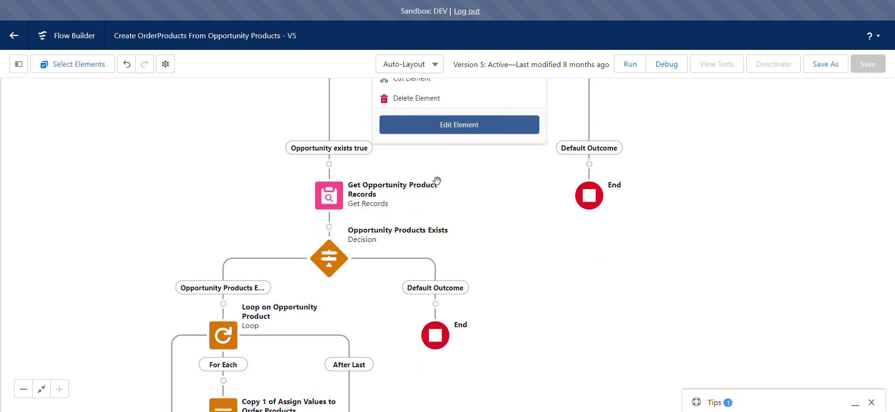
{"action": "left_click", "coordinate": [481, 127]}
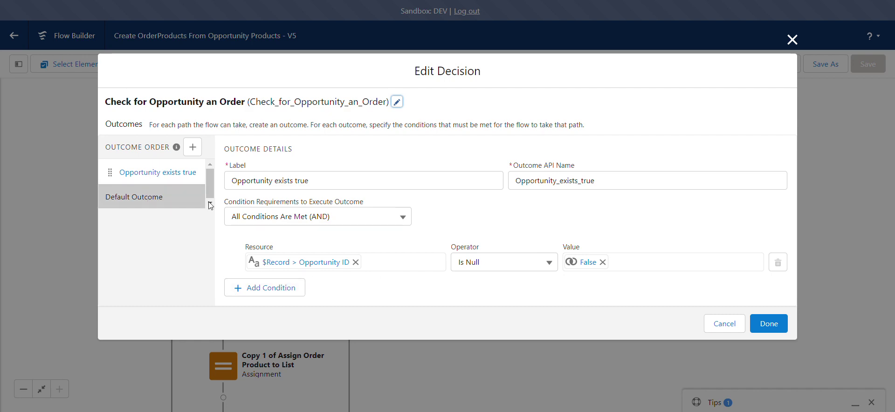
{"action": "left_click", "coordinate": [767, 323]}
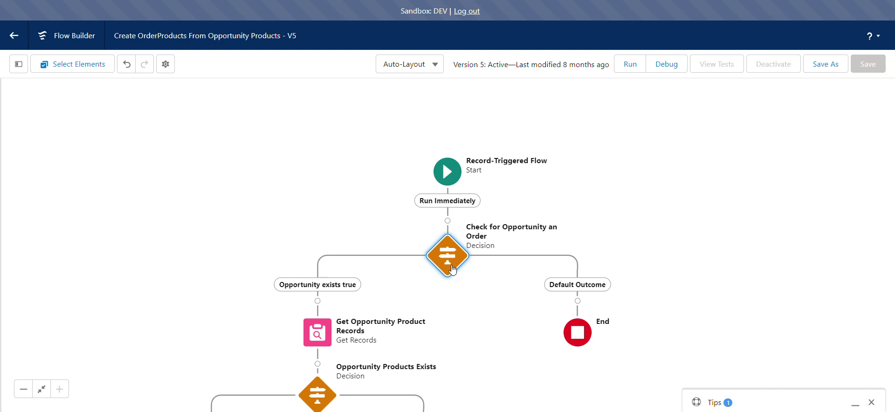
- Open the Get Opportunity Product Records element and review its object, filter, sort order and record storage settings
{"action": "left_click_drag", "start_coordinate": [451, 267], "coordinate": [469, 132]}
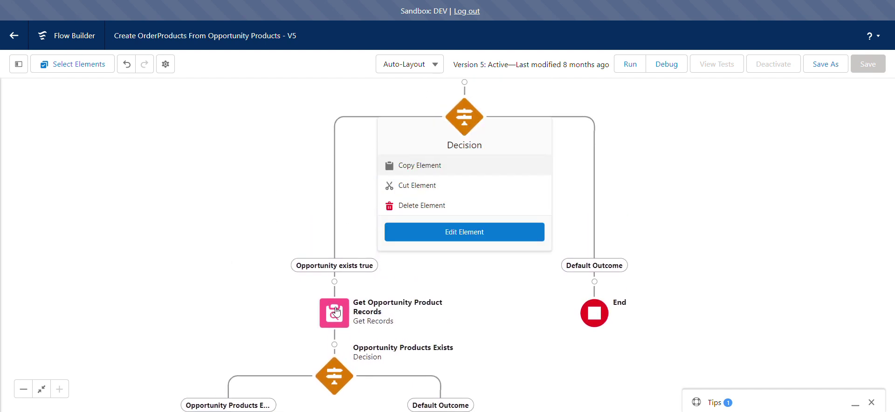
{"action": "left_click_drag", "start_coordinate": [336, 311], "coordinate": [349, 206]}
{"action": "left_click", "coordinate": [355, 233]}
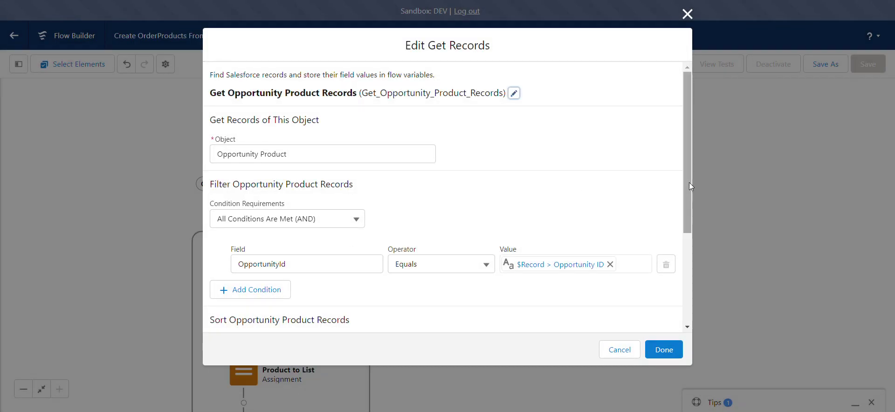
{"action": "left_click_drag", "start_coordinate": [688, 185], "coordinate": [680, 319]}
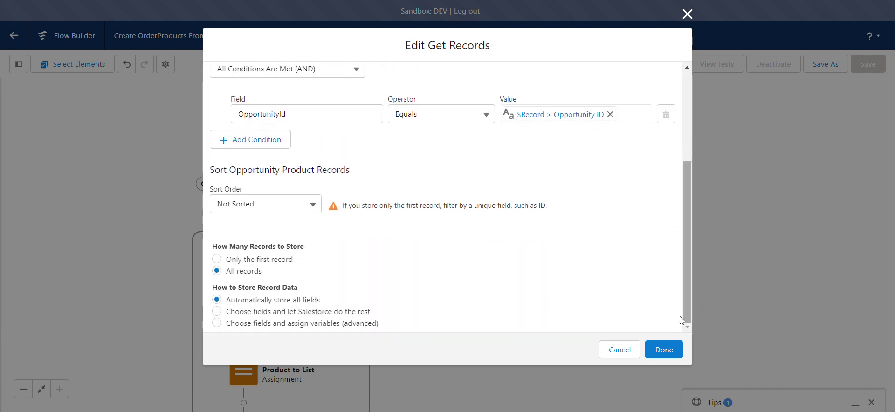
{"action": "left_click", "coordinate": [660, 353]}
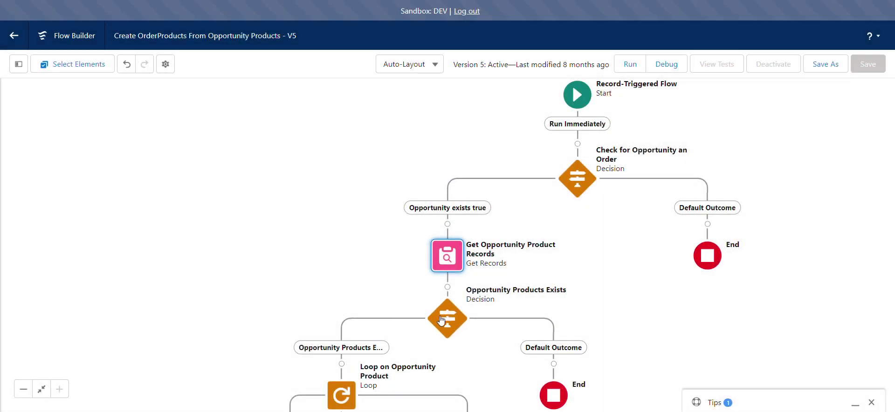
- Review the condition of the Opportunity Products Exists decision and the collection variable and direction of the Loop on Opportunity Product element
{"action": "left_click", "coordinate": [441, 321]}
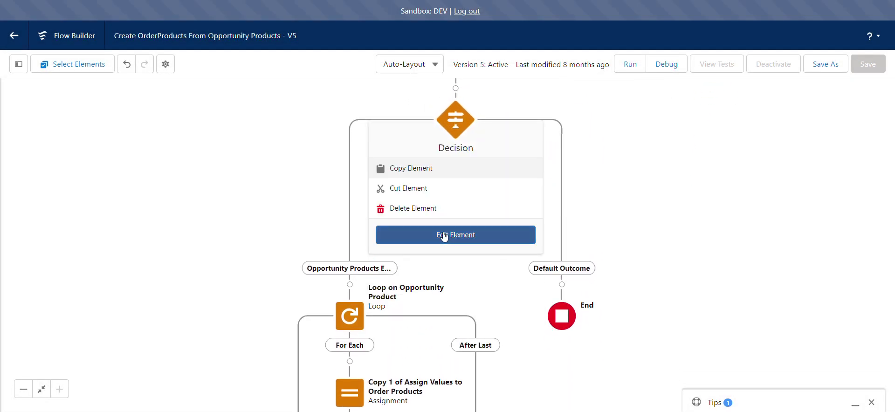
{"action": "left_click", "coordinate": [444, 237]}
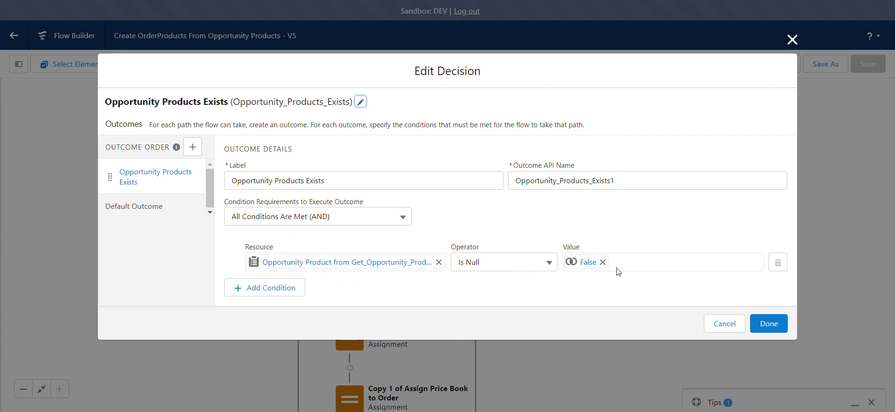
{"action": "left_click", "coordinate": [776, 329]}
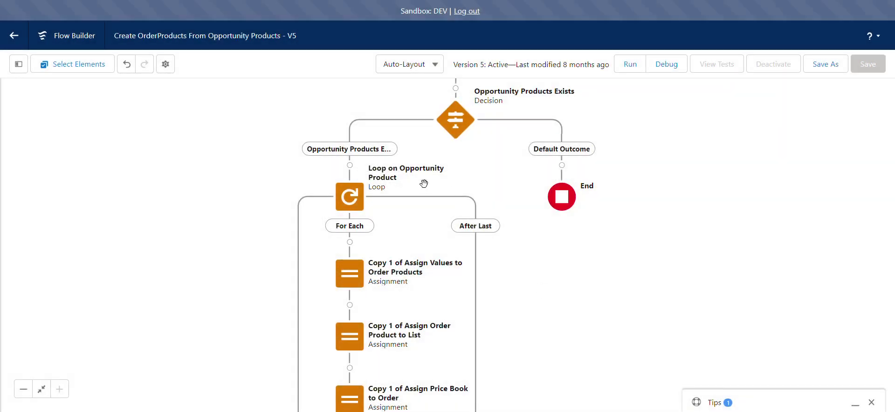
{"action": "left_click", "coordinate": [349, 201]}
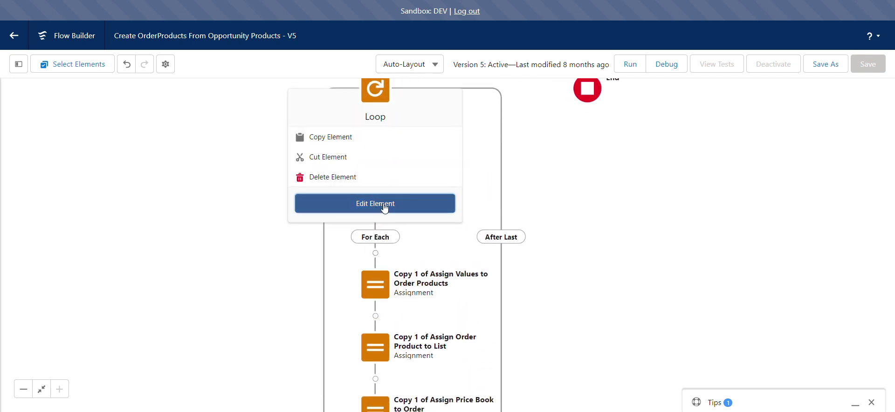
{"action": "left_click", "coordinate": [383, 203]}
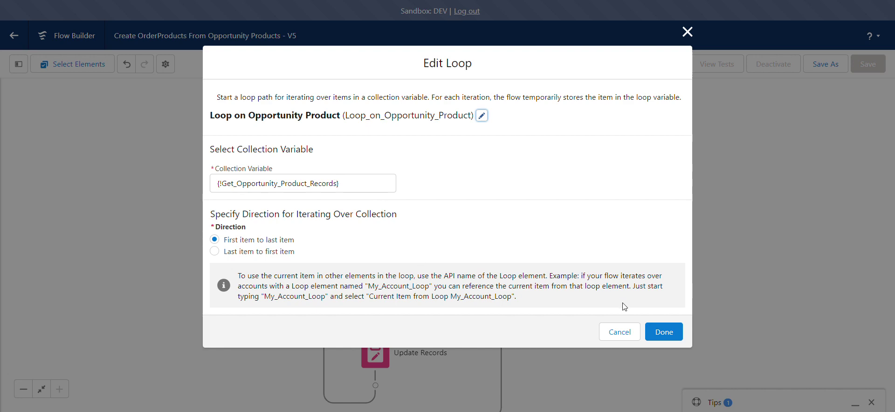
{"action": "left_click", "coordinate": [666, 333]}
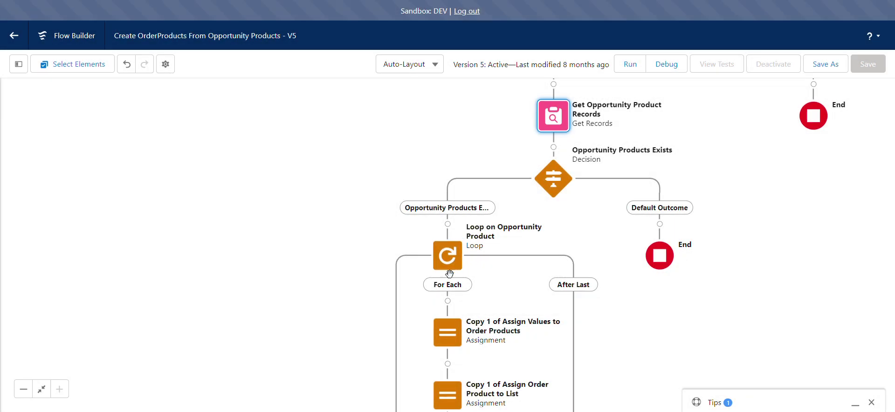
- Open the Copy 1 of Assign Values to Order Products assignment and review all its NewOrderProduct field mappings
{"action": "left_click_drag", "start_coordinate": [451, 329], "coordinate": [442, 106]}
{"action": "left_click", "coordinate": [443, 106]}
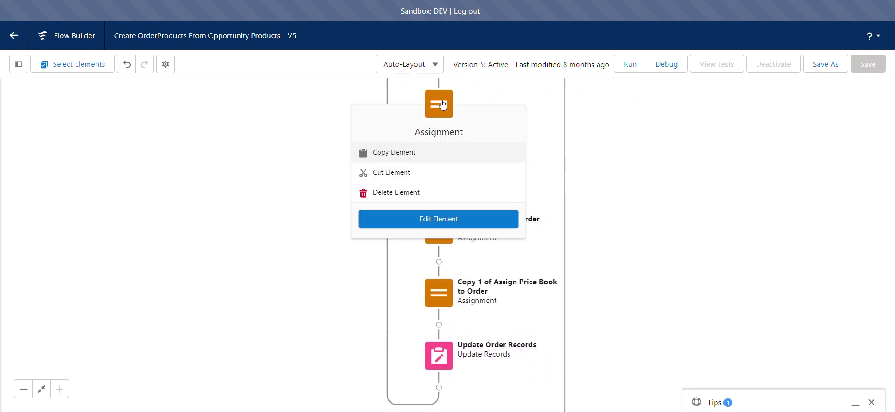
{"action": "left_click", "coordinate": [453, 225]}
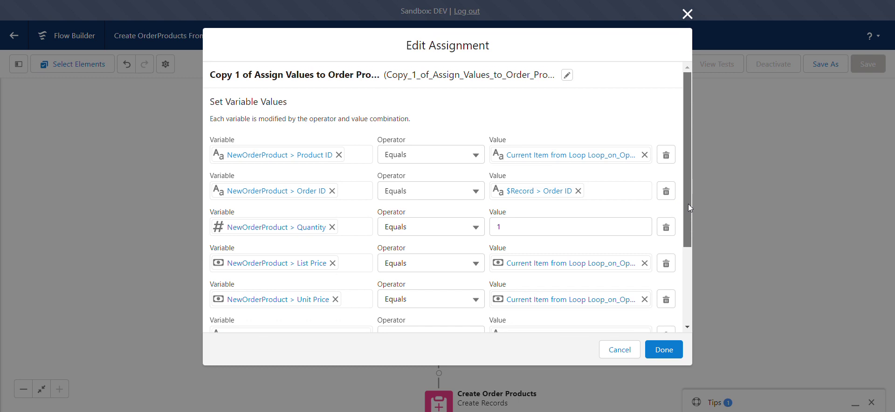
{"action": "left_click_drag", "start_coordinate": [689, 207], "coordinate": [690, 302]}
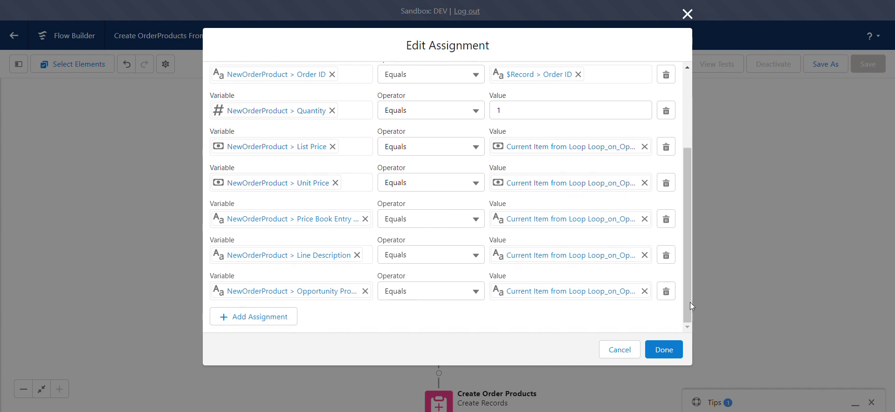
{"action": "left_click", "coordinate": [666, 355]}
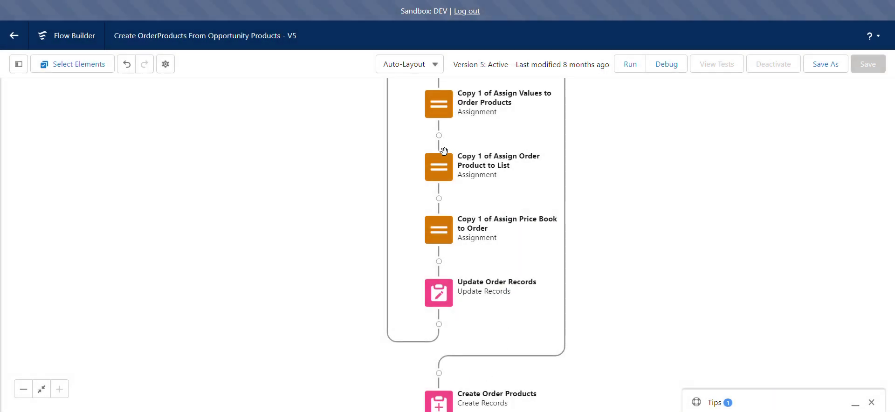
- Review the variable assignments in Copy 1 of Assign Order Product to List and Copy 1 of Assign Price Book to Order
{"action": "left_click", "coordinate": [441, 165]}
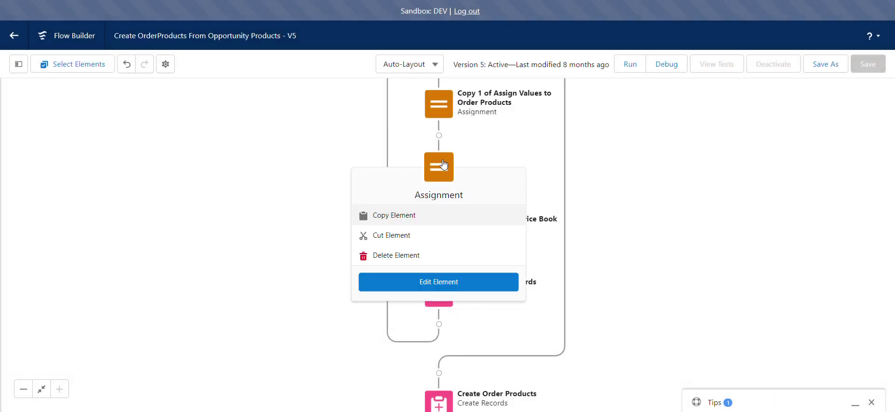
{"action": "left_click", "coordinate": [452, 288]}
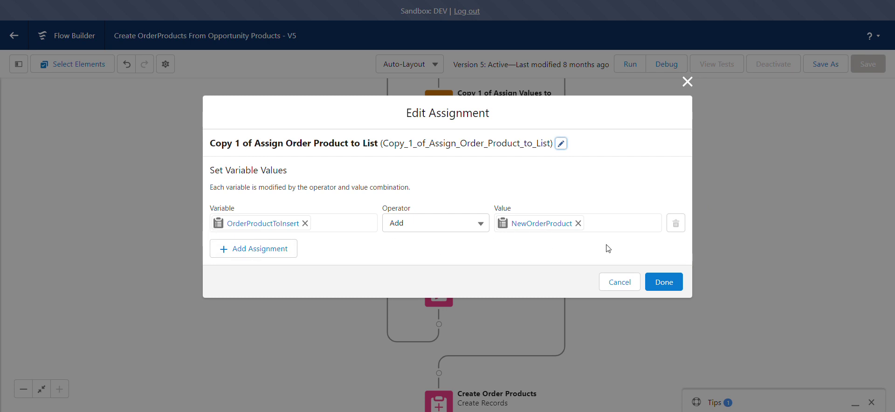
{"action": "left_click", "coordinate": [670, 283]}
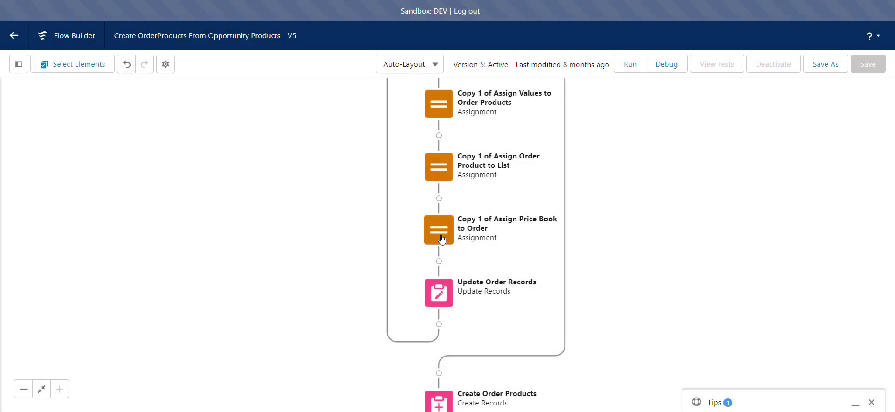
{"action": "left_click", "coordinate": [442, 239]}
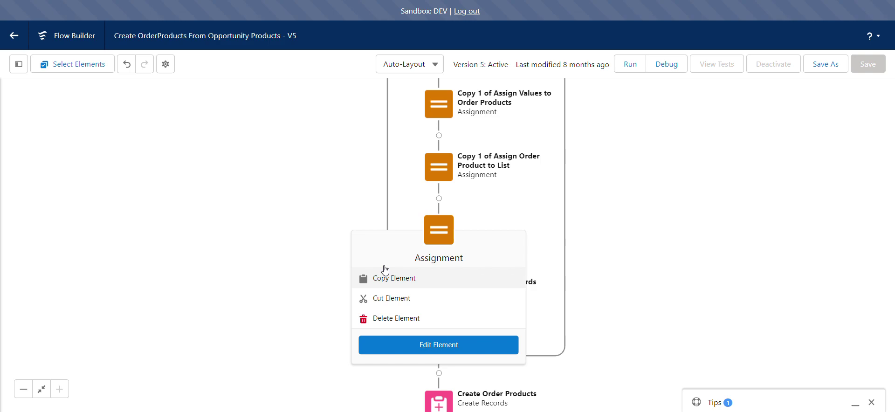
{"action": "left_click", "coordinate": [423, 343]}
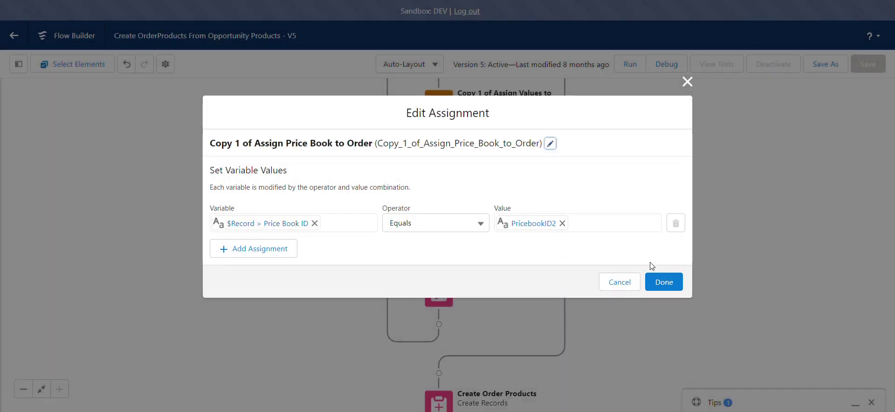
{"action": "left_click", "coordinate": [664, 282]}
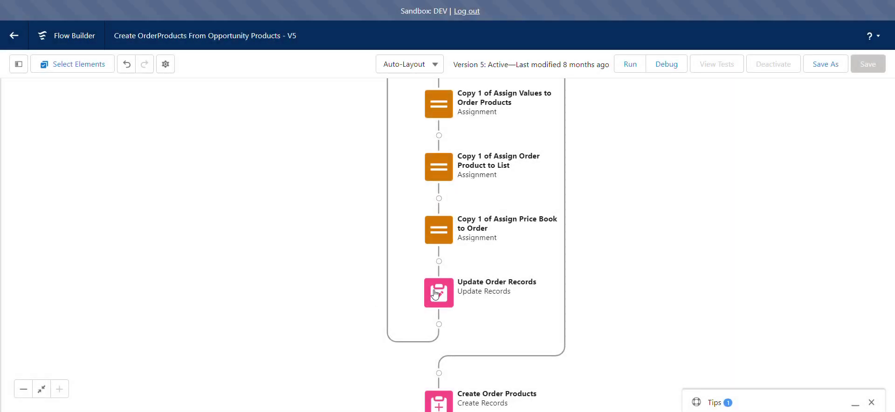
- Review which records the Update Order Records element updates and which record collection the Create Order Products element uses
{"action": "left_click", "coordinate": [436, 293]}
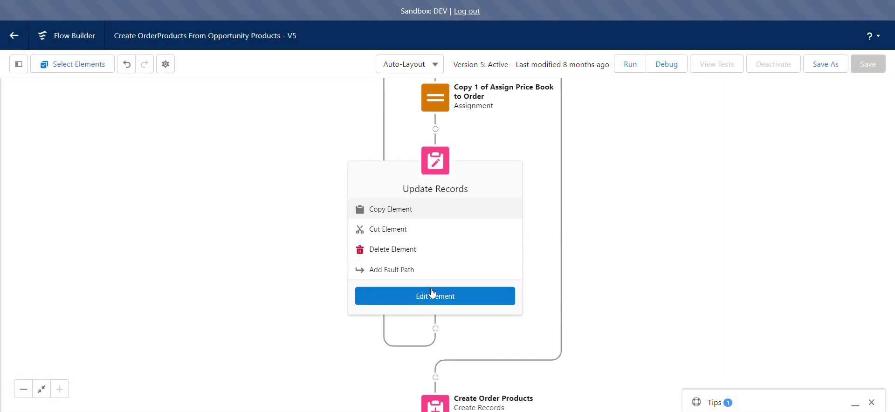
{"action": "left_click", "coordinate": [434, 296]}
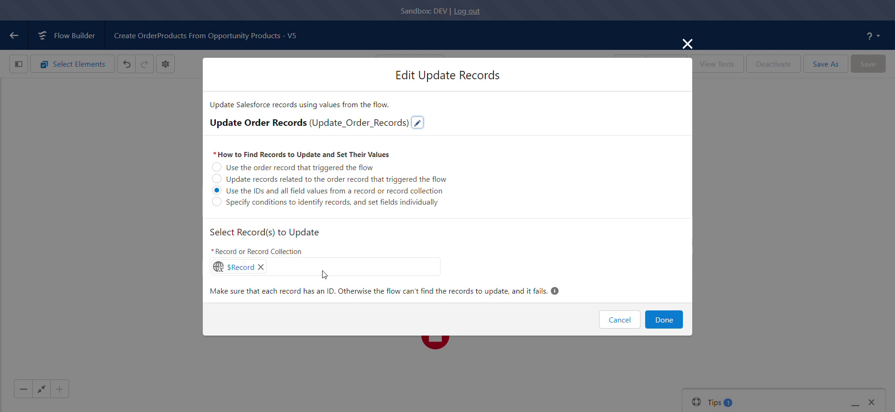
{"action": "left_click", "coordinate": [663, 320]}
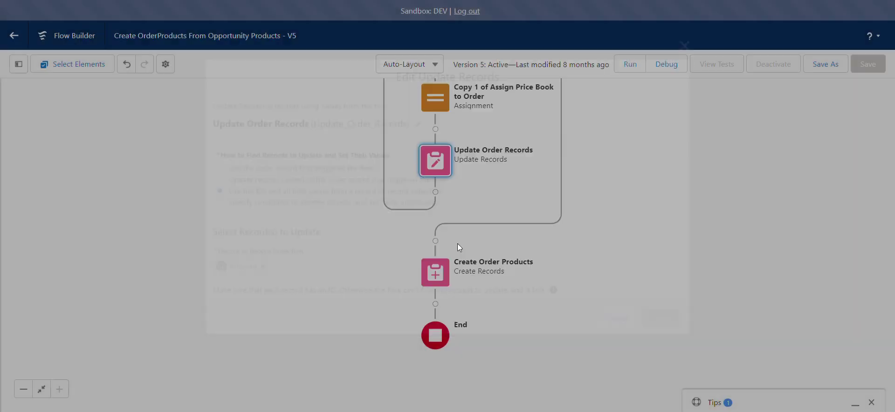
{"action": "scroll", "coordinate": [436, 179], "scroll_direction": "down", "scroll_amount": 2}
{"action": "left_click", "coordinate": [436, 179]}
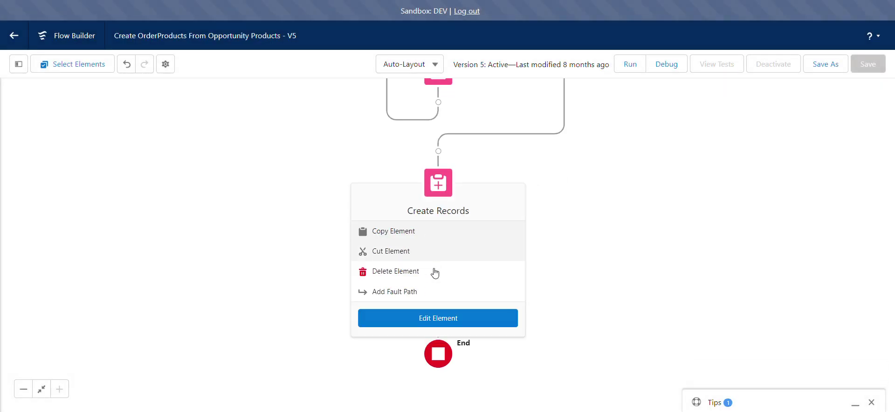
{"action": "left_click", "coordinate": [452, 315]}
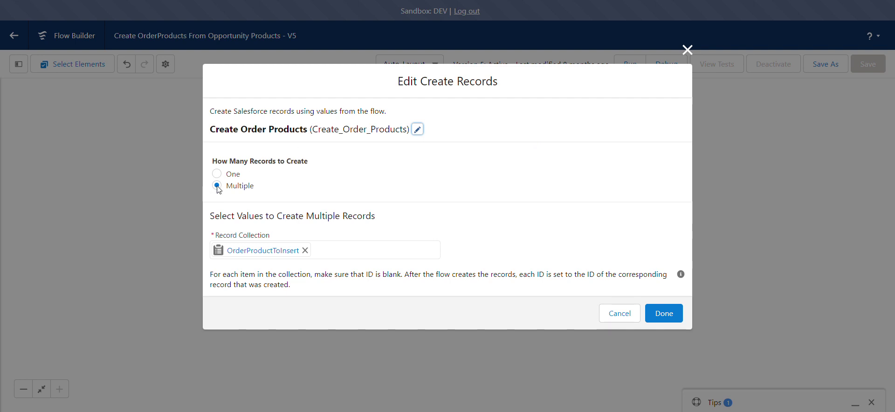
{"action": "left_click", "coordinate": [663, 314]}
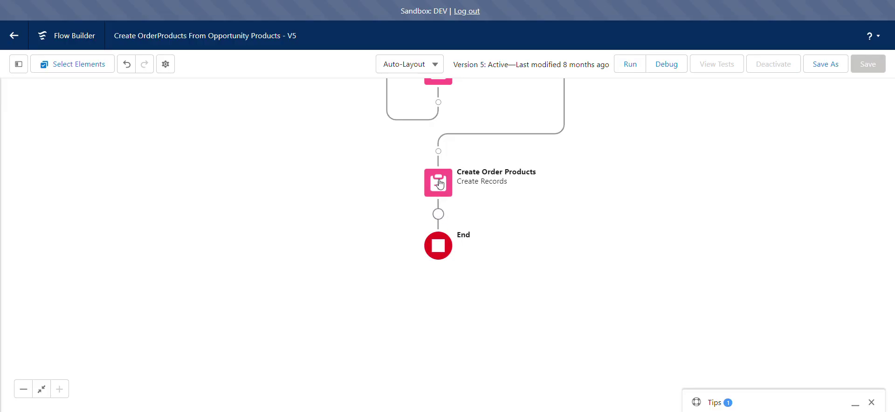
- Look back over the flow's path from Create Order Products through the loop assignments up to the first decision
{"action": "left_click_drag", "start_coordinate": [440, 183], "coordinate": [445, 345]}
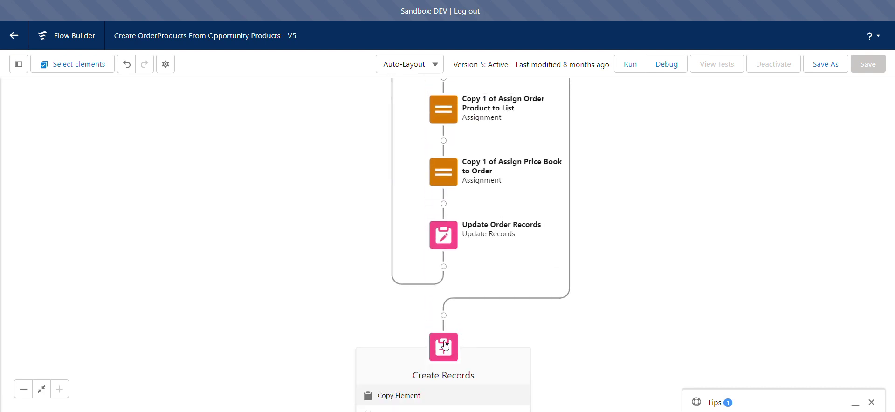
{"action": "left_click", "coordinate": [443, 172]}
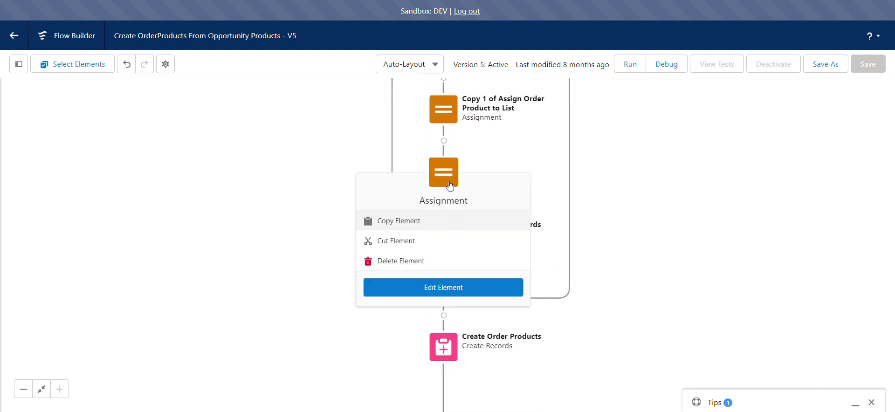
{"action": "left_click", "coordinate": [242, 141]}
{"action": "scroll", "coordinate": [451, 228], "scroll_direction": "up", "scroll_amount": 4}
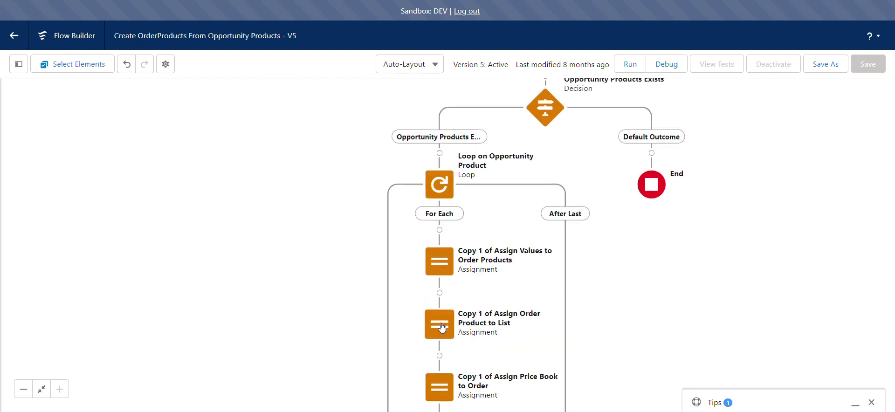
{"action": "scroll", "coordinate": [451, 228], "scroll_direction": "down", "scroll_amount": 4}
{"action": "left_click", "coordinate": [429, 208]}
{"action": "left_click", "coordinate": [185, 253]}
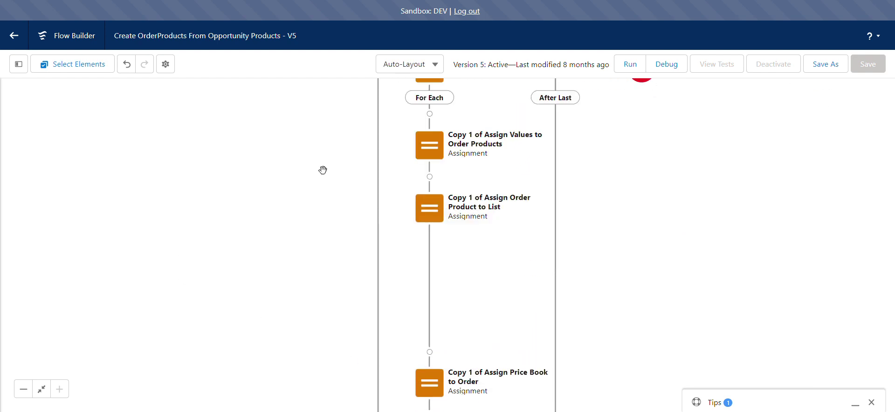
{"action": "left_click_drag", "start_coordinate": [441, 147], "coordinate": [215, 411]}
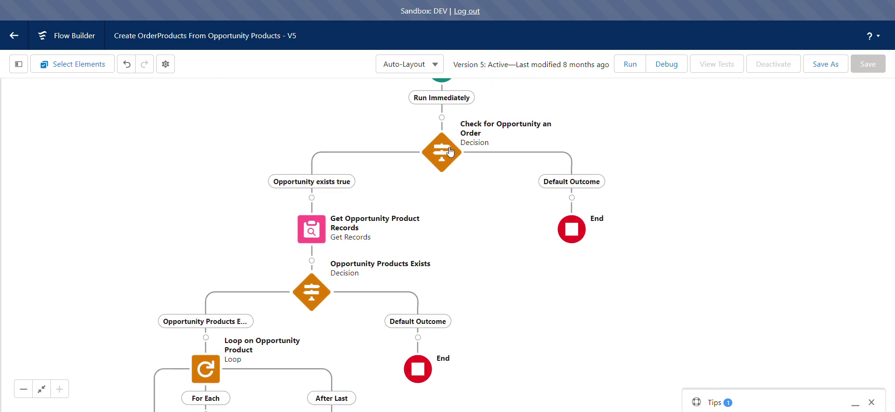
{"action": "left_click_drag", "start_coordinate": [453, 150], "coordinate": [456, 175]}
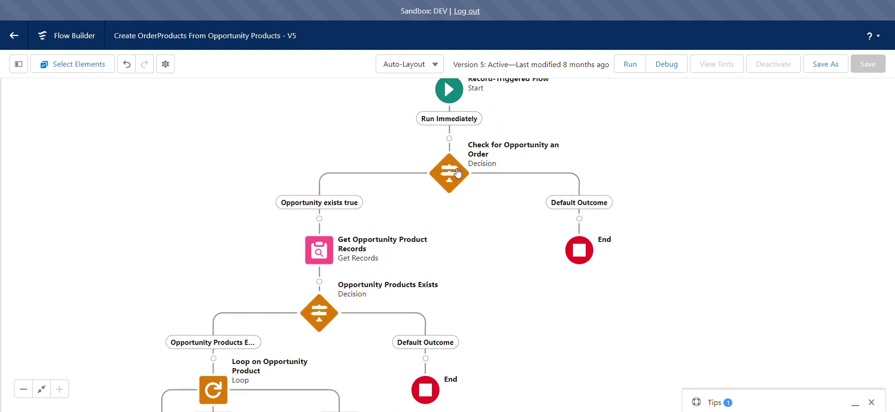
{"action": "left_click", "coordinate": [456, 175]}
{"action": "left_click", "coordinate": [274, 150]}
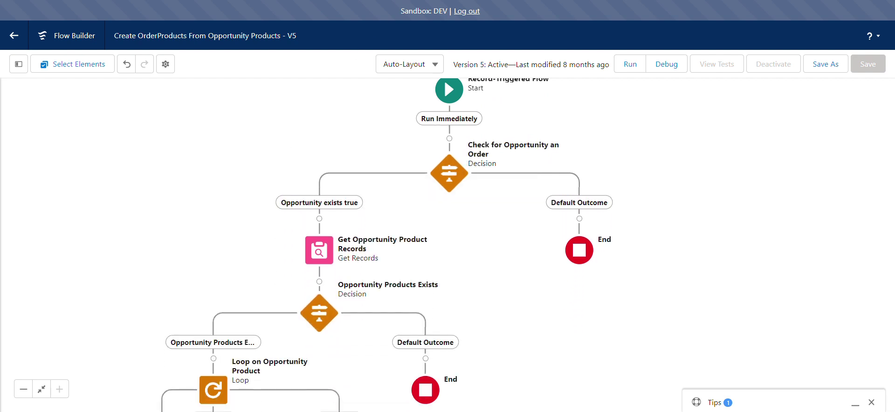